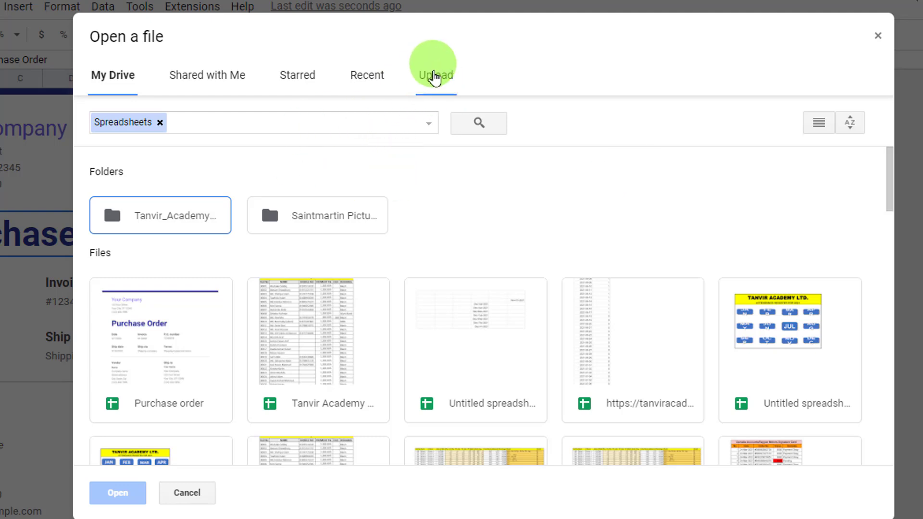
Step: Upload the workbook "Dynamic Invoice with stock maintenance.xlsm" from the device and open it as a spreadsheet
left_click(434, 76)
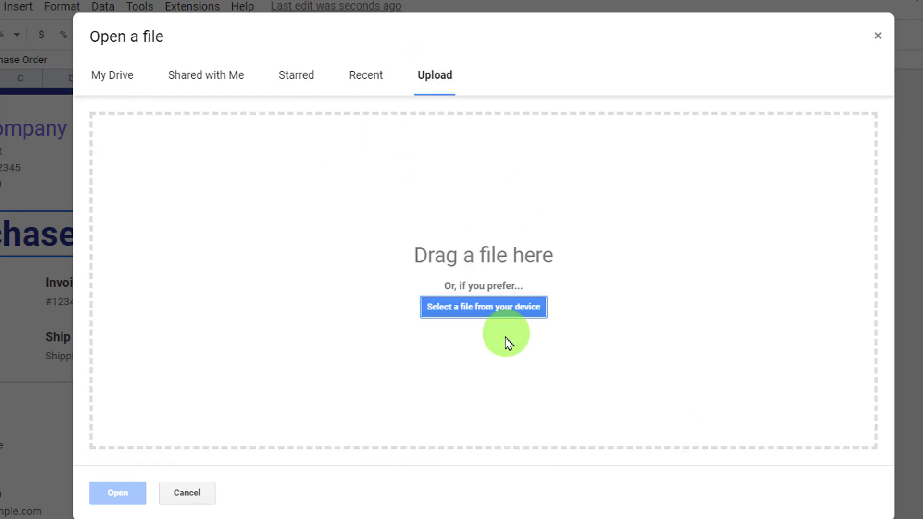
left_click(491, 320)
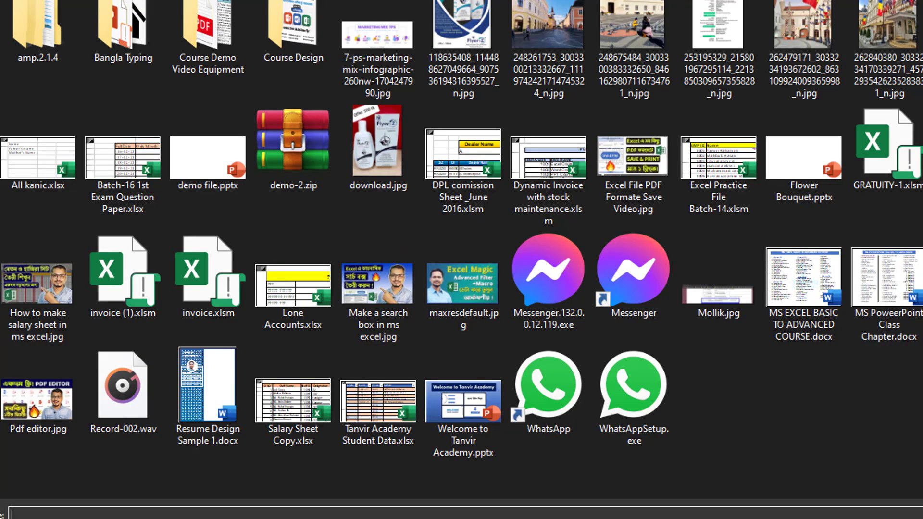
left_click(864, 342)
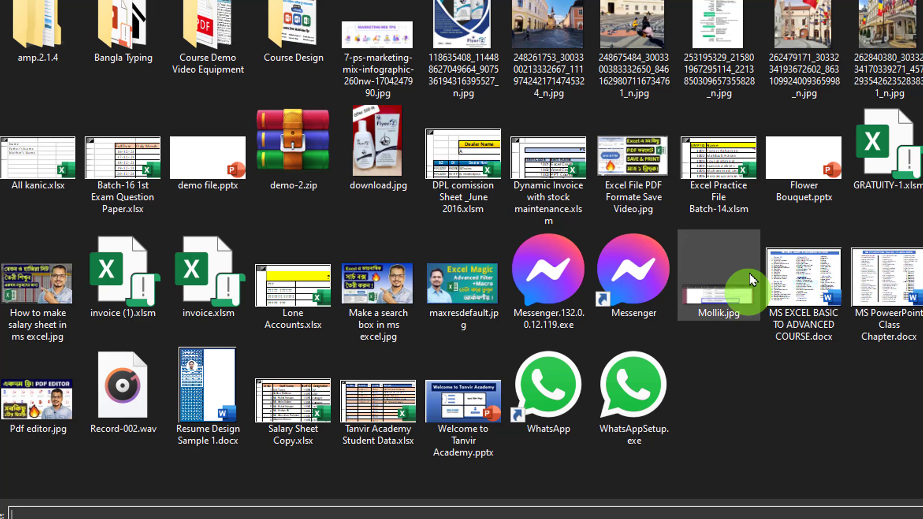
left_click(895, 302)
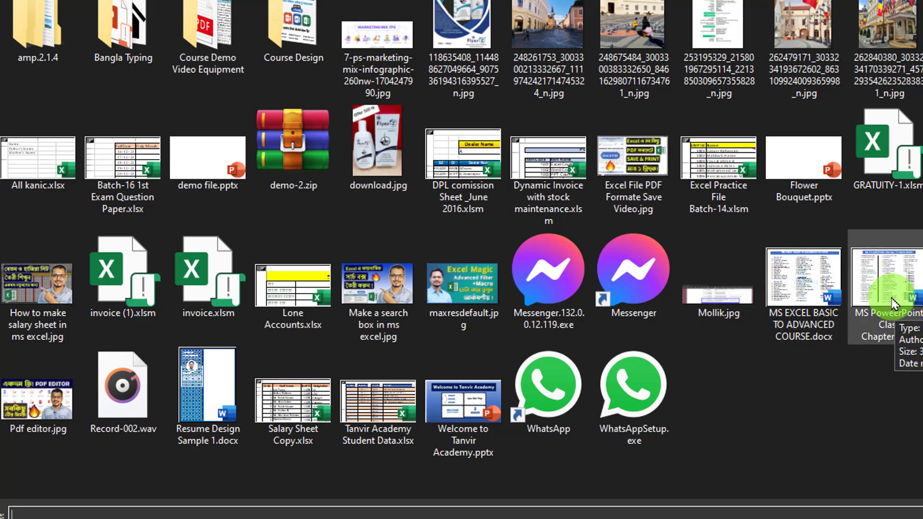
left_click(479, 181)
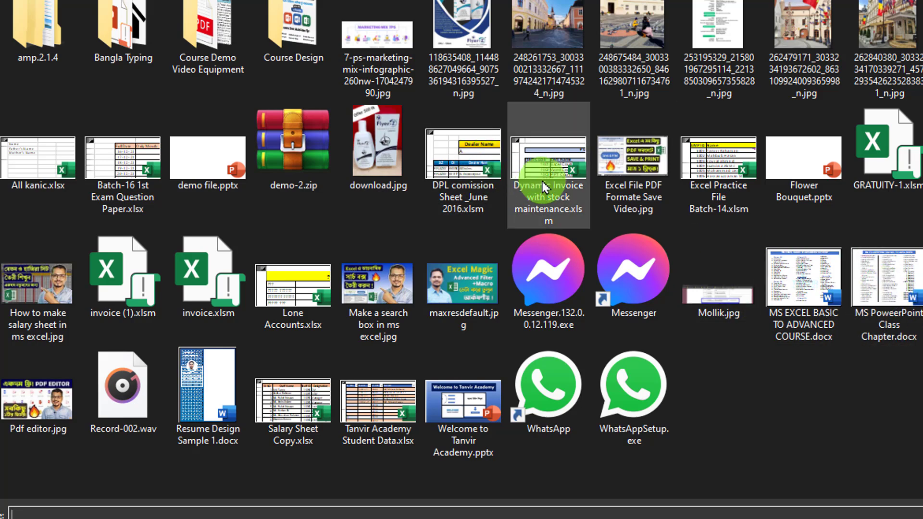
left_click(522, 161)
double_click(523, 161)
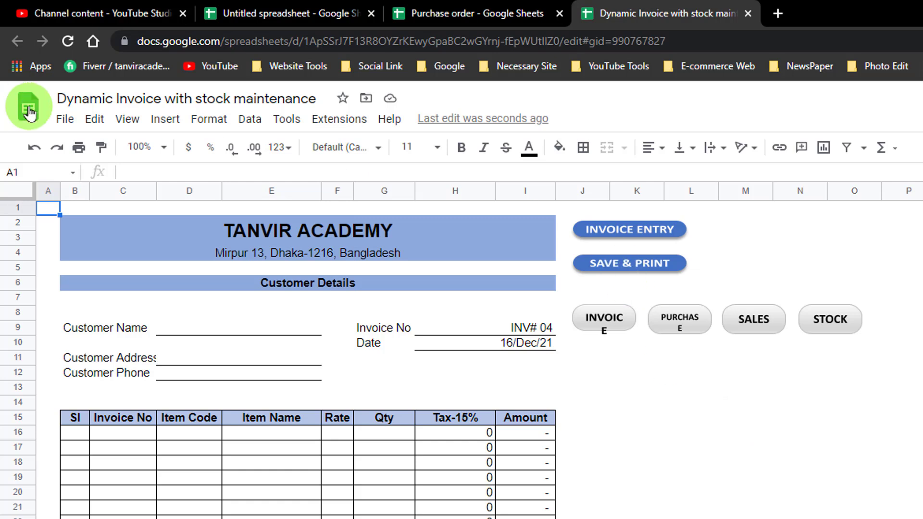
Step: Look through the available file sources for importing into the spreadsheet, including My Drive and Upload, and leave without importing
left_click(59, 120)
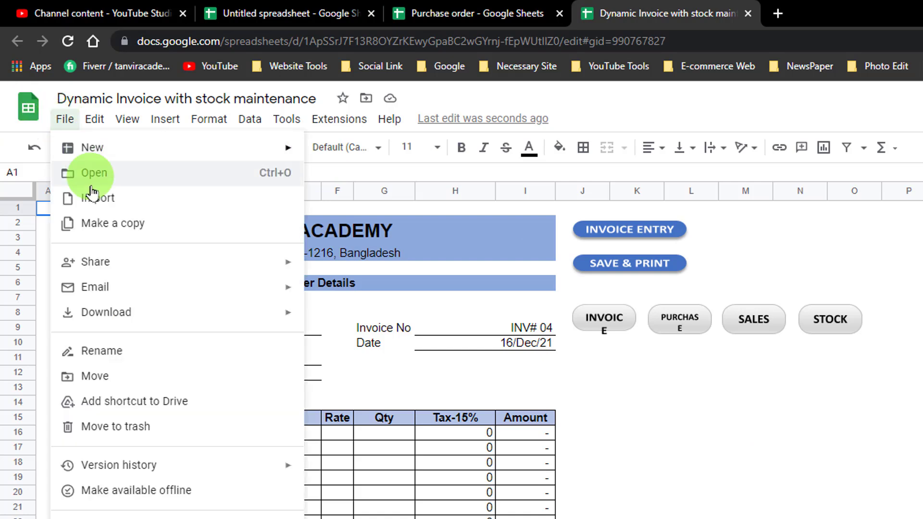
left_click(88, 201)
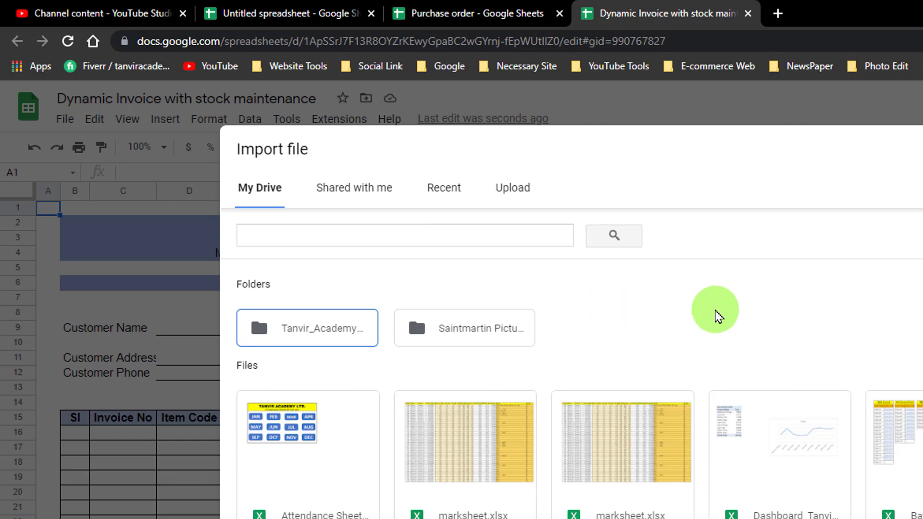
left_click(511, 189)
left_click(267, 182)
scroll(508, 466, "down", 3)
left_click(382, 186)
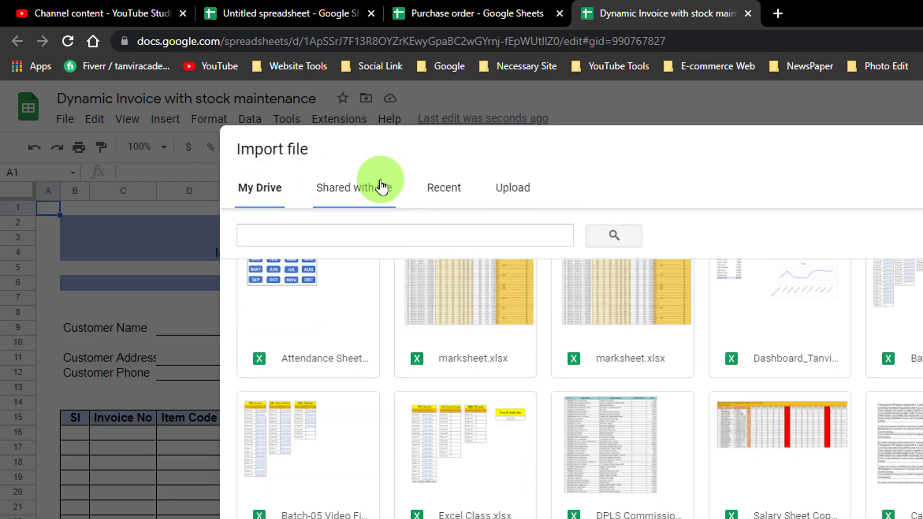
key("Escape")
Step: Try to make a copy of the spreadsheet named Tanvir-1 in the My Drive folder, and cancel it
left_click(65, 119)
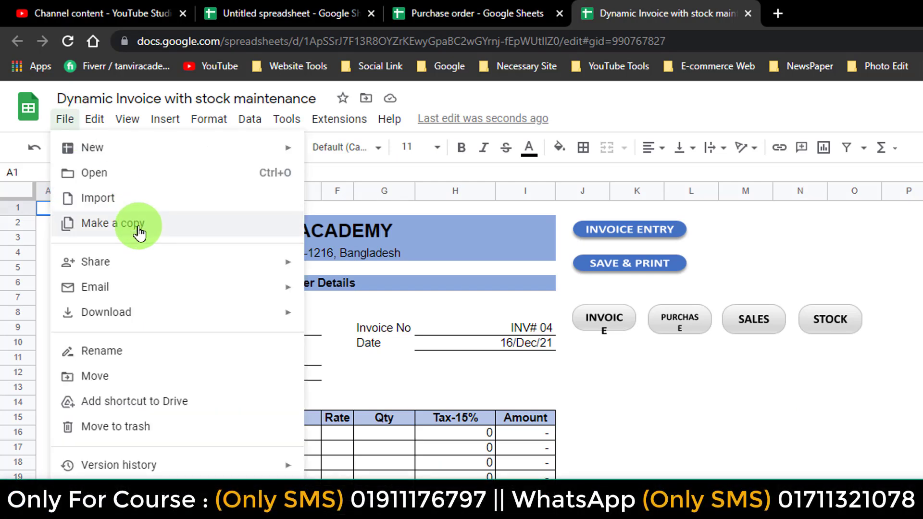
left_click(65, 119)
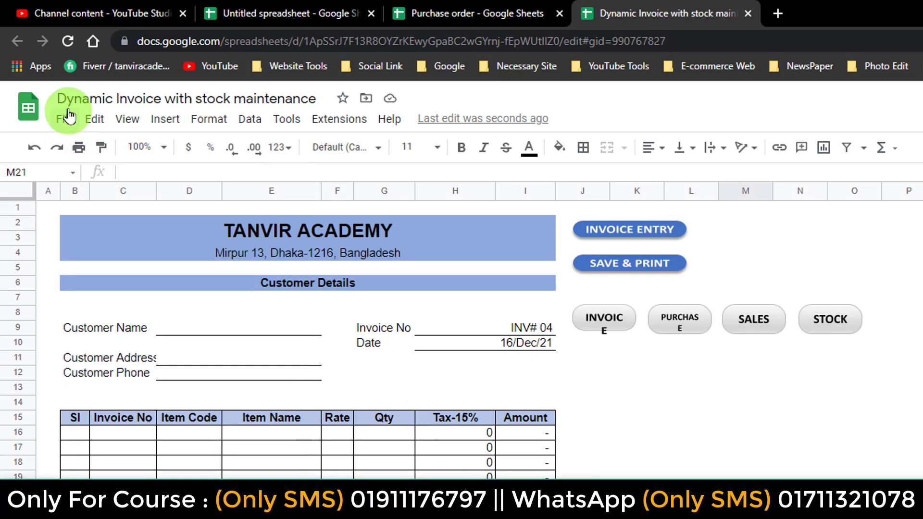
left_click(95, 119)
left_click(53, 118)
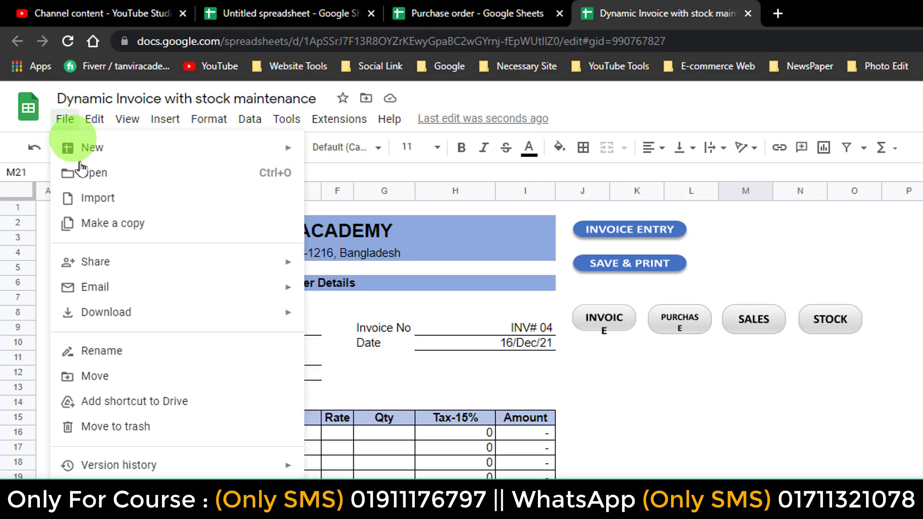
left_click(90, 229)
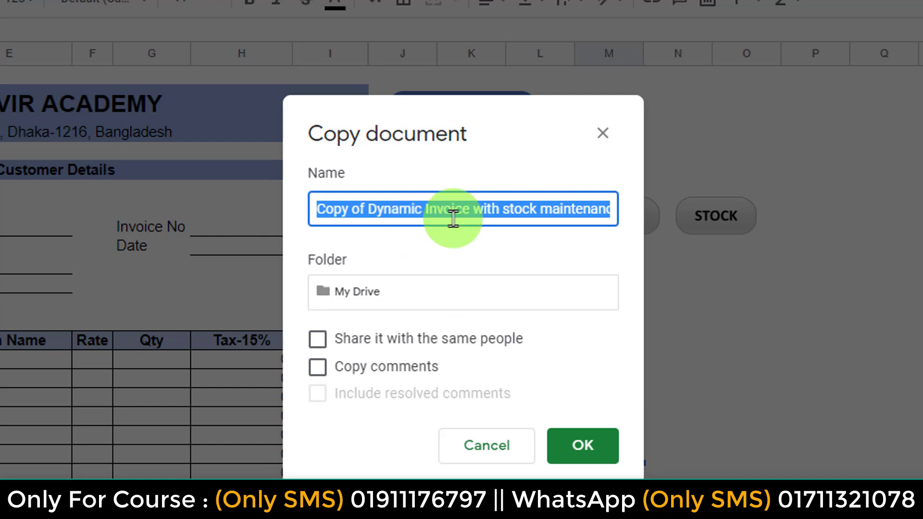
type("Tanvir-1")
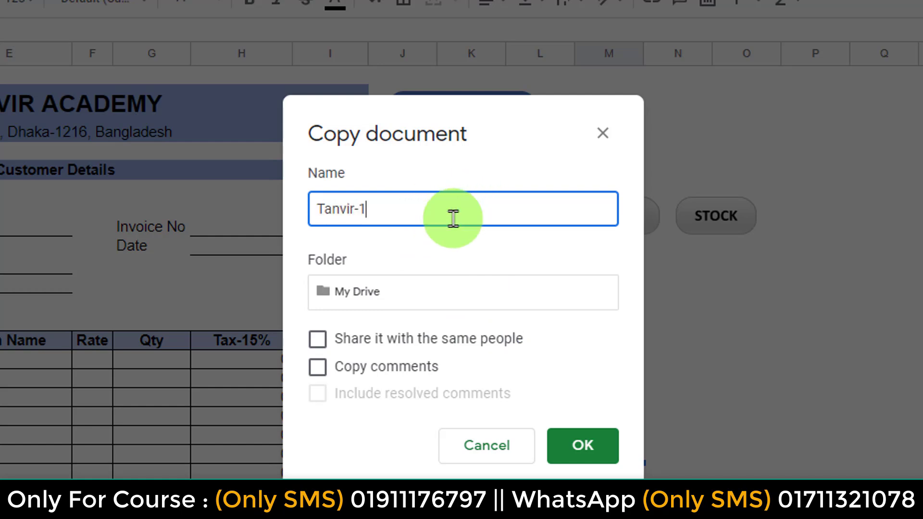
left_click(366, 287)
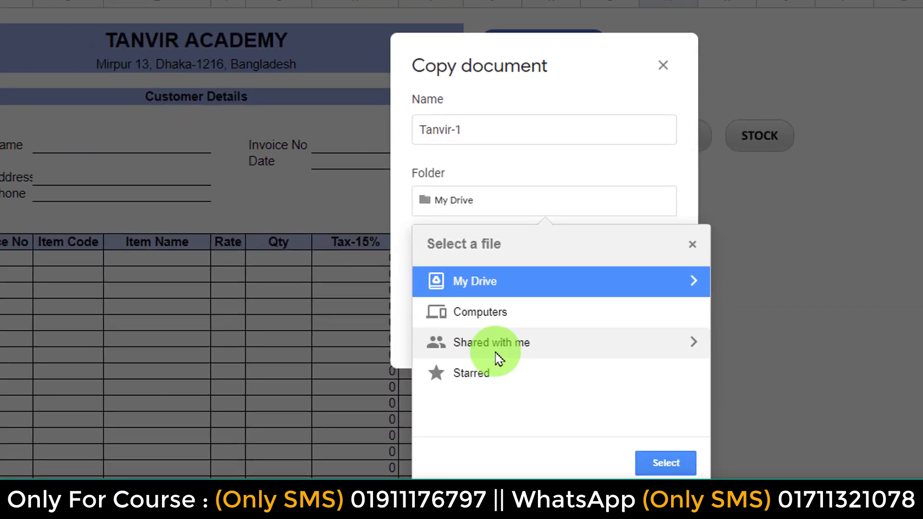
left_click(557, 293)
left_click(549, 291)
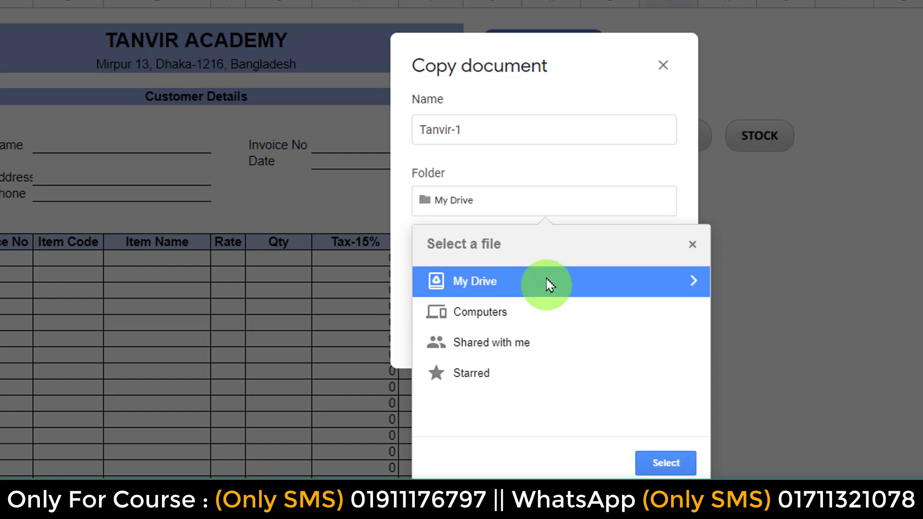
left_click(644, 459)
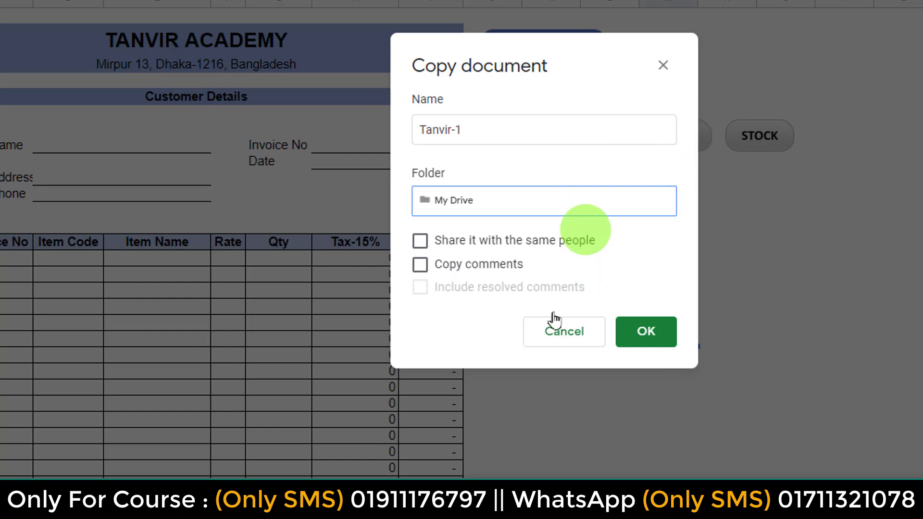
left_click(552, 336)
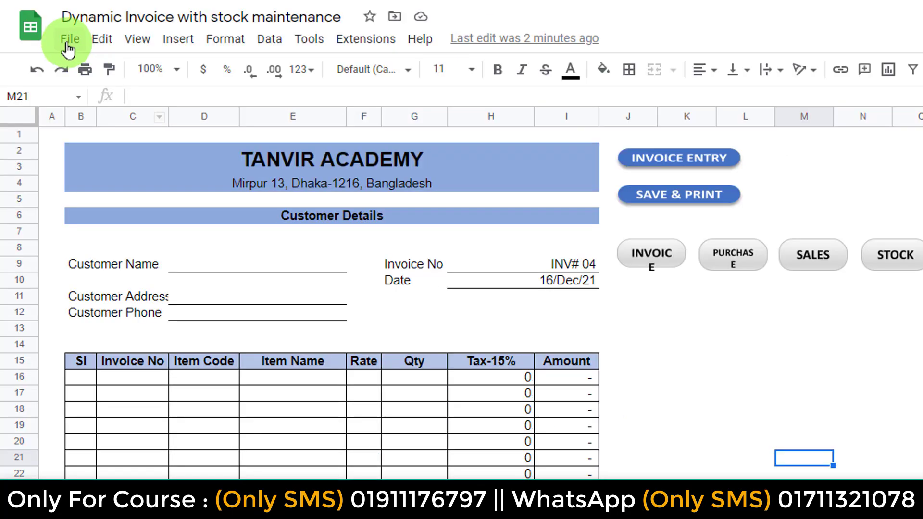
Step: Start sharing the spreadsheet with others and add the suggested contact as a recipient
left_click(67, 44)
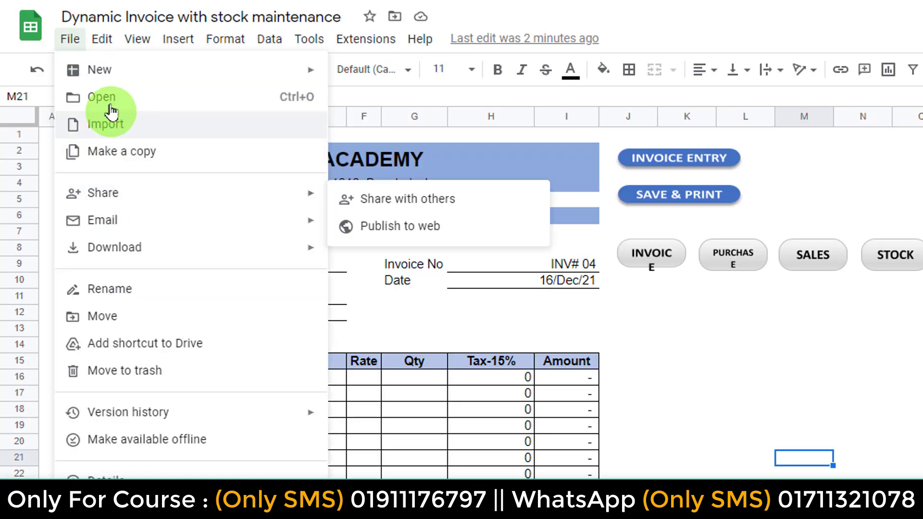
mouse_move(125, 76)
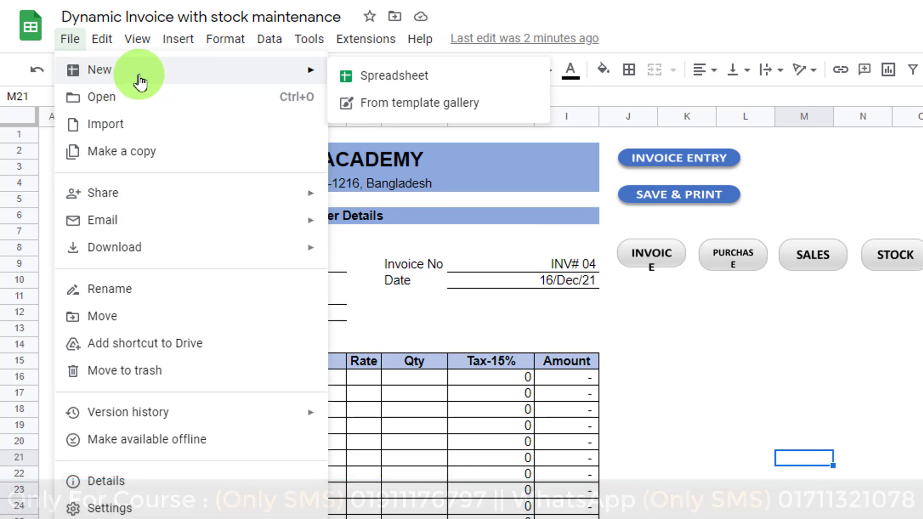
mouse_move(117, 259)
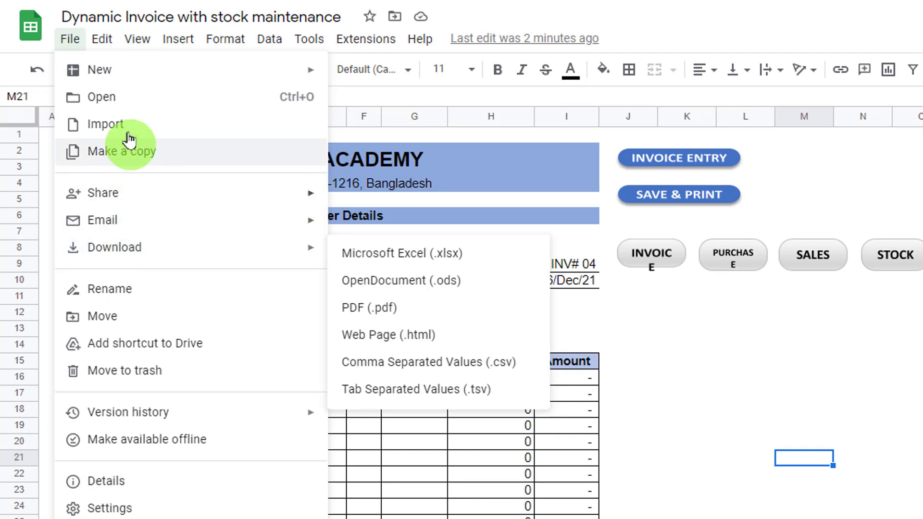
mouse_move(140, 220)
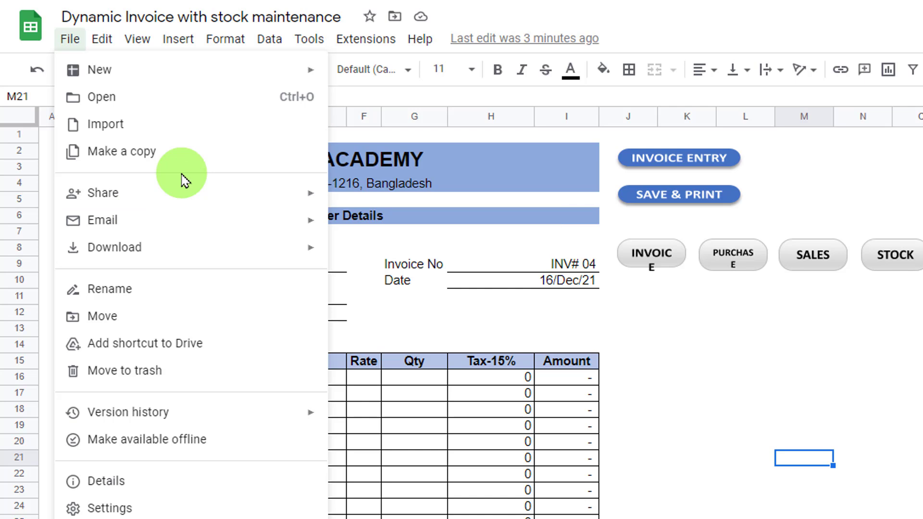
mouse_move(161, 206)
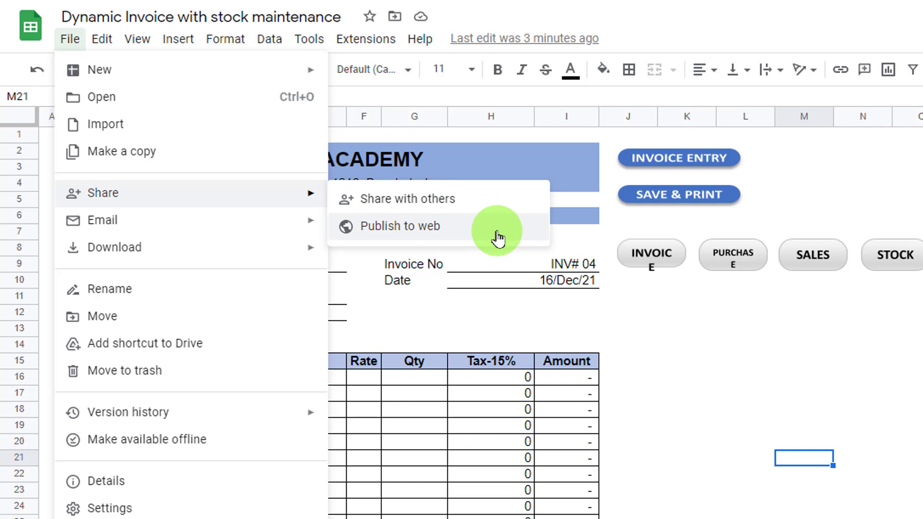
left_click(477, 202)
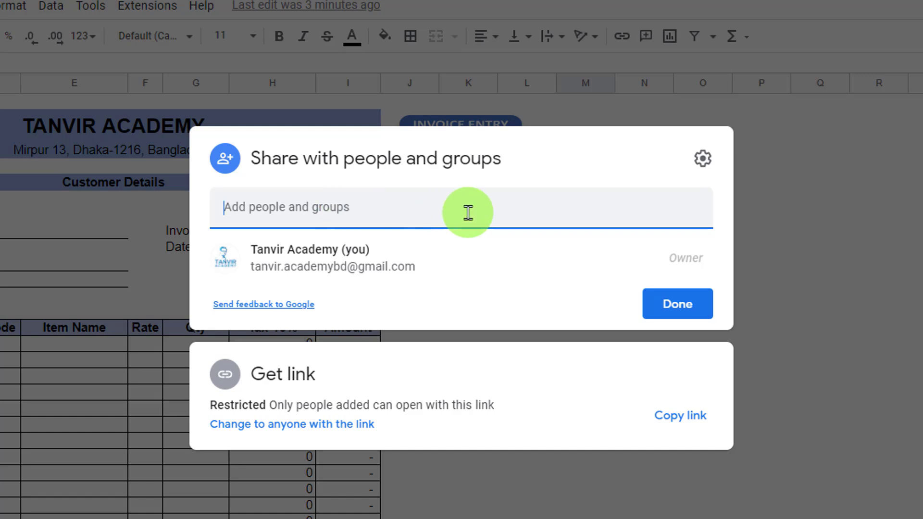
type("tanvir")
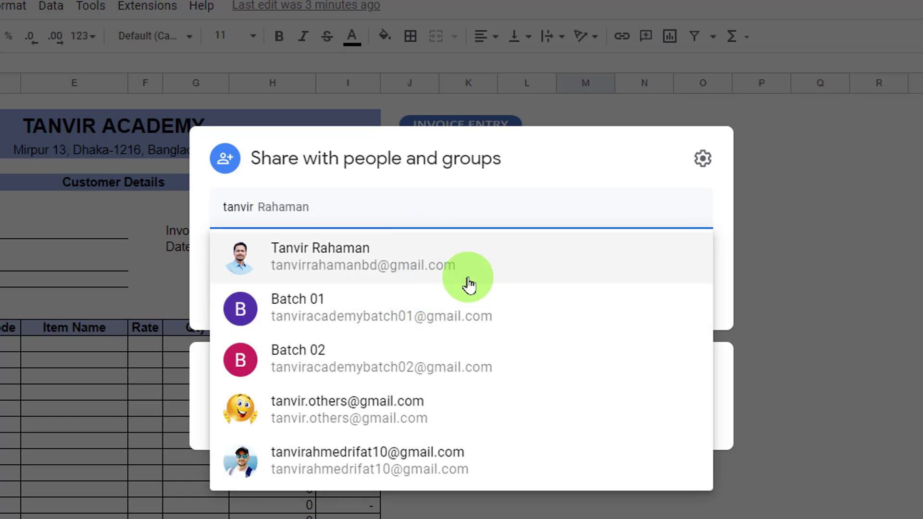
left_click(464, 254)
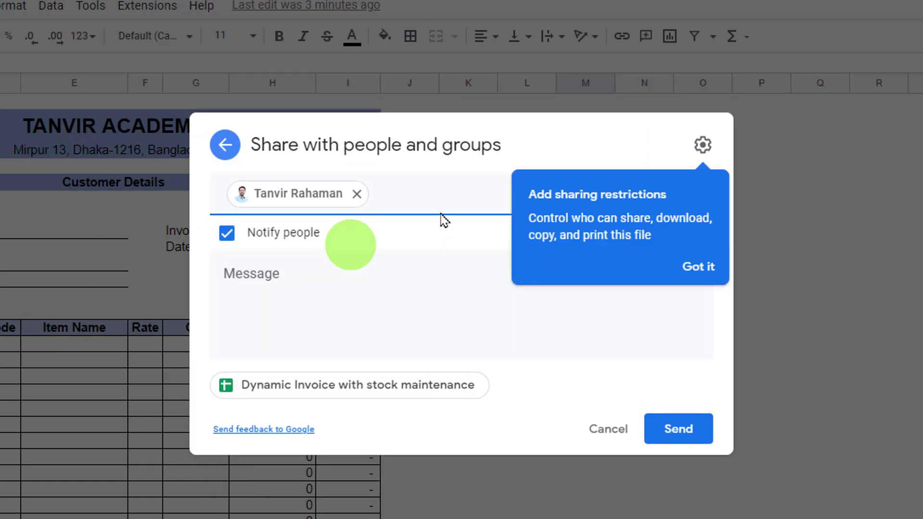
Step: Send the share invitation with Editor access and notification enabled, leaving the message empty
left_click(591, 144)
left_click(324, 283)
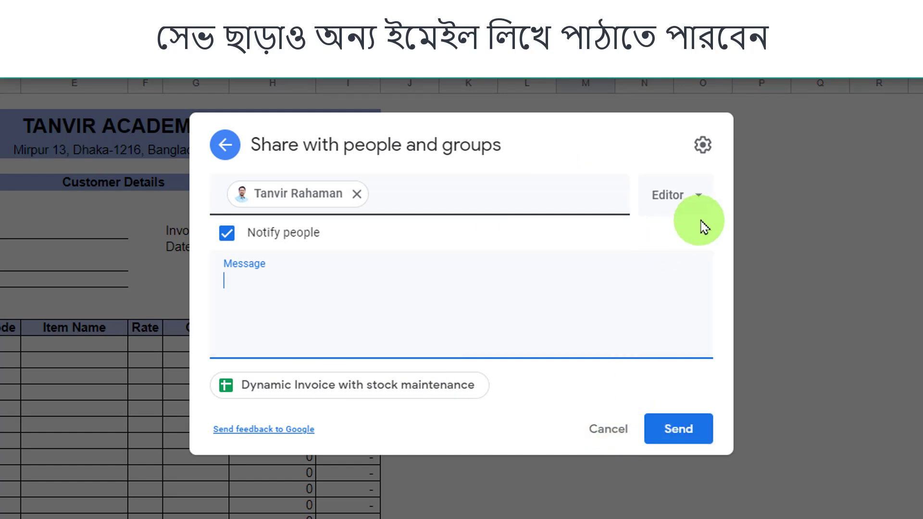
left_click(697, 203)
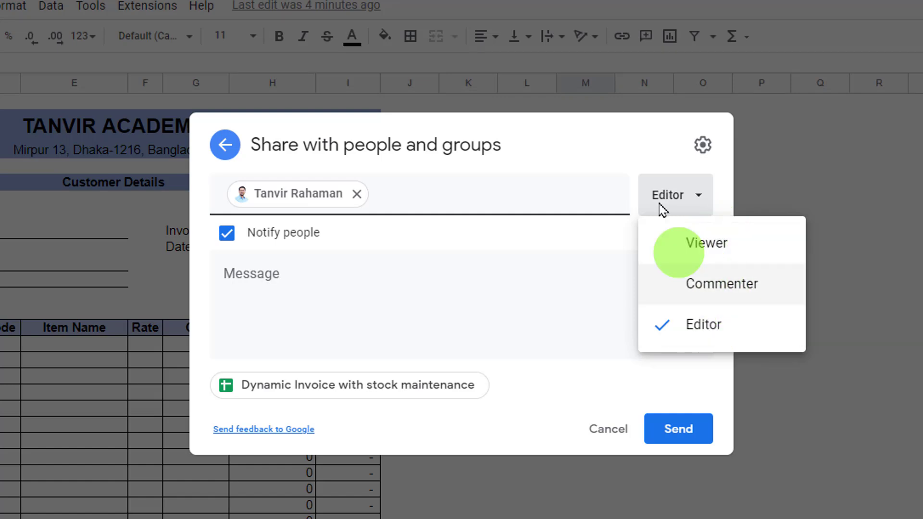
left_click(631, 145)
left_click(689, 425)
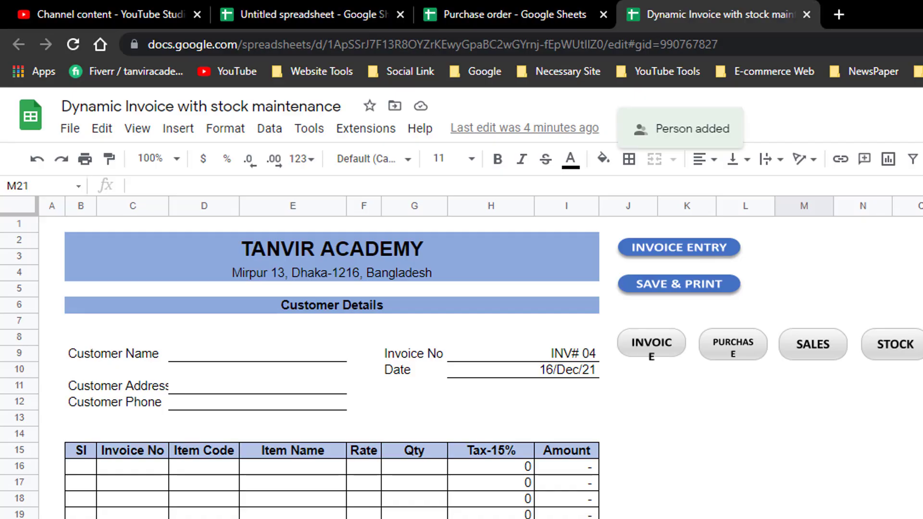
Step: Switch to Microsoft Edge, open the recipient's Gmail inbox and show the Updates category
left_click(485, 518)
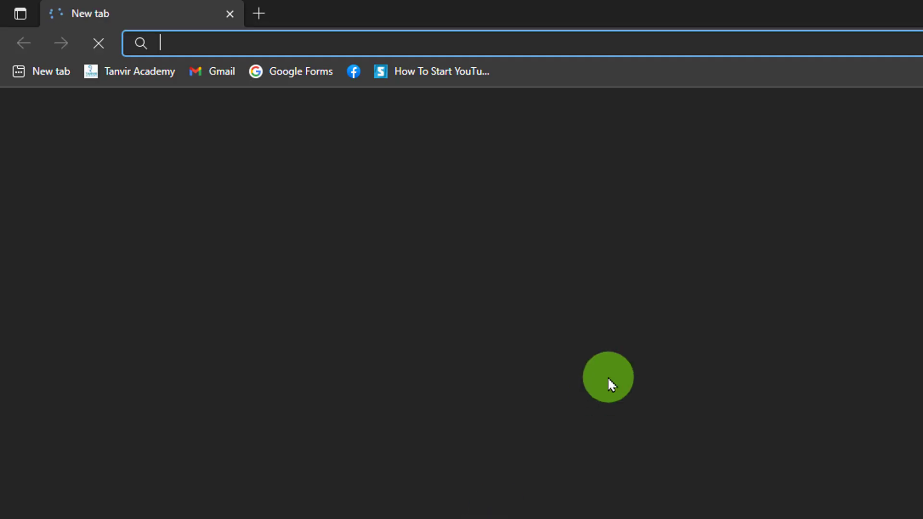
left_click(205, 72)
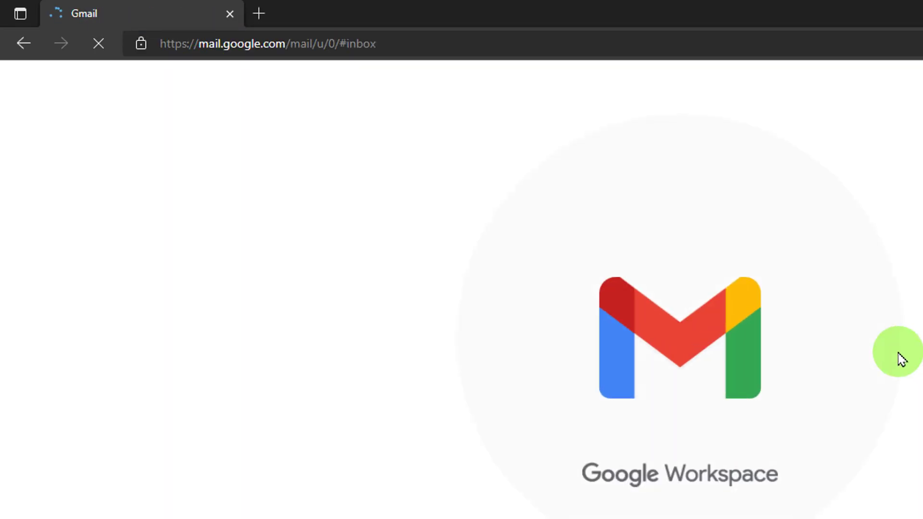
left_click(910, 176)
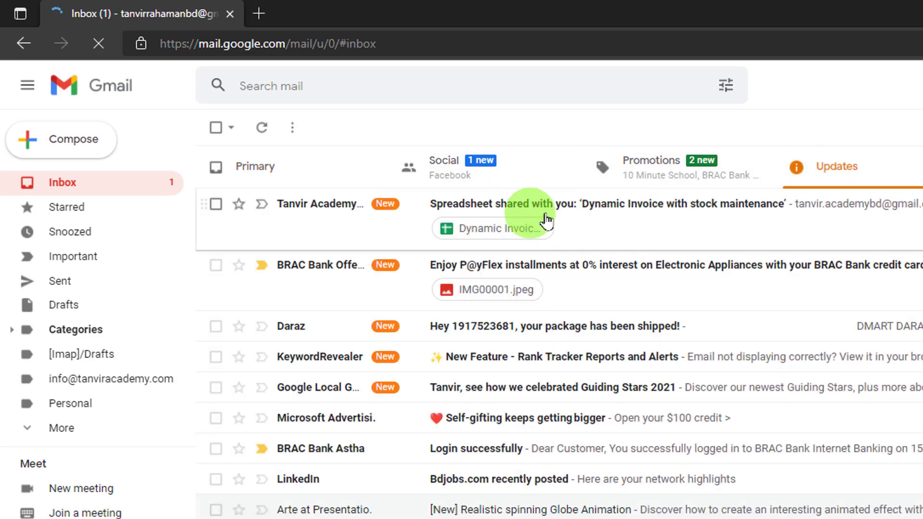
Step: Open the shared-spreadsheet email, open "Dynamic Invoice with stock maintenance" from it and select cell J10
left_click(594, 229)
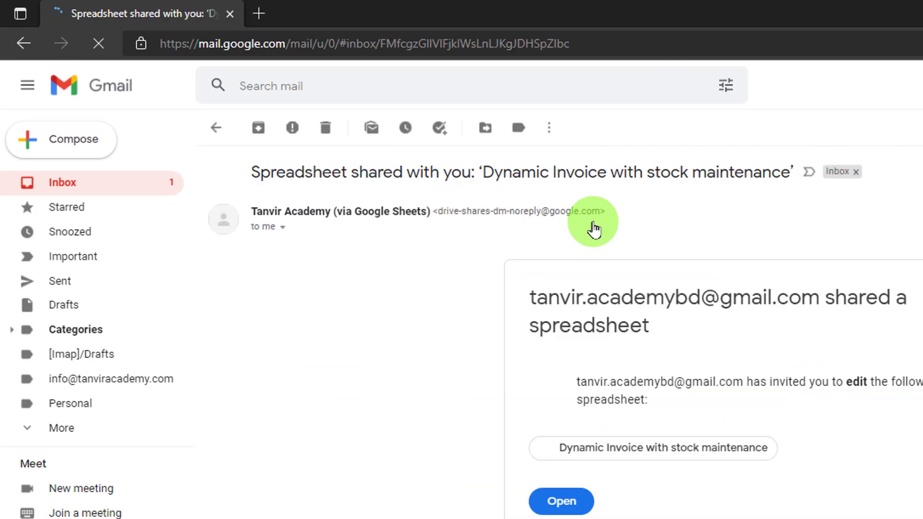
left_click(561, 502)
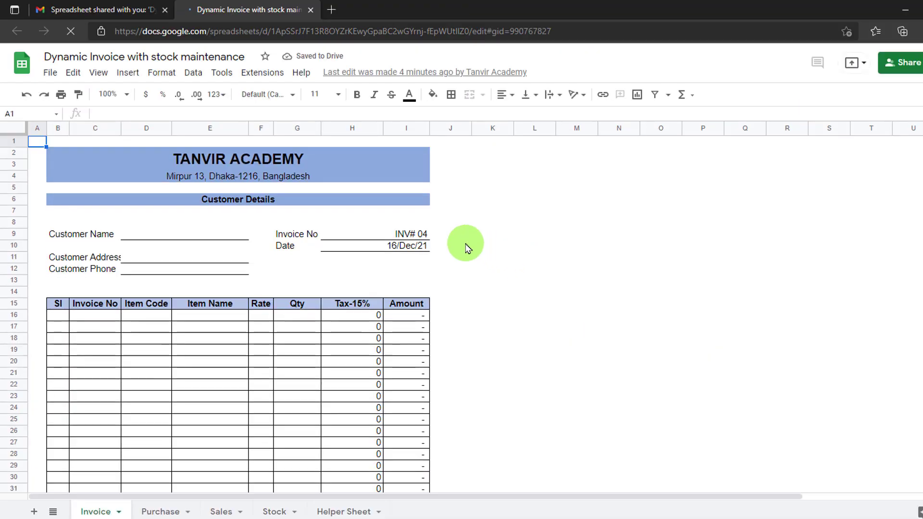
left_click(465, 248)
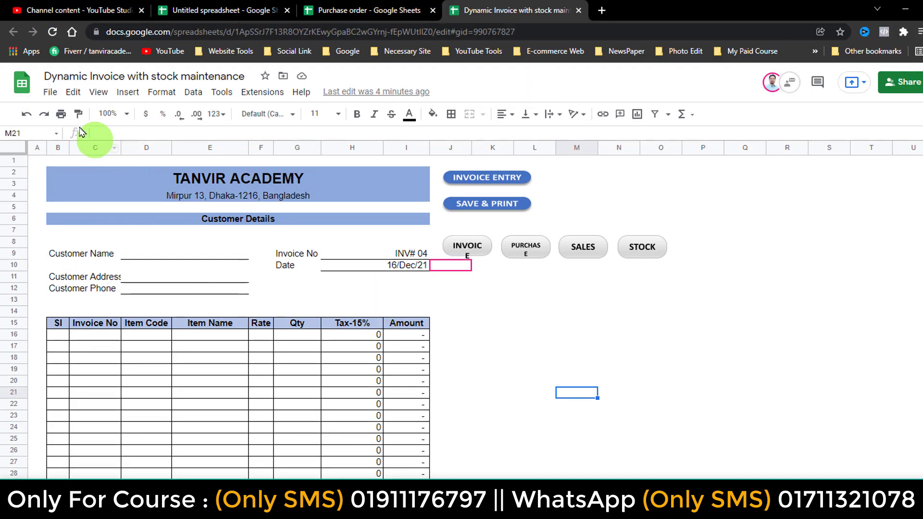
Step: Start emailing the spreadsheet as an attachment, request a copy for yourself and add the suggested contact as recipient
left_click(50, 92)
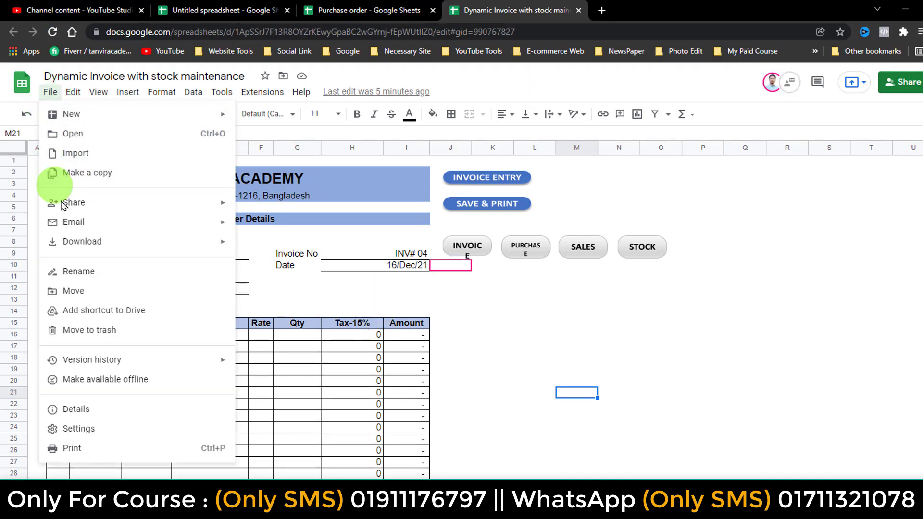
mouse_move(67, 219)
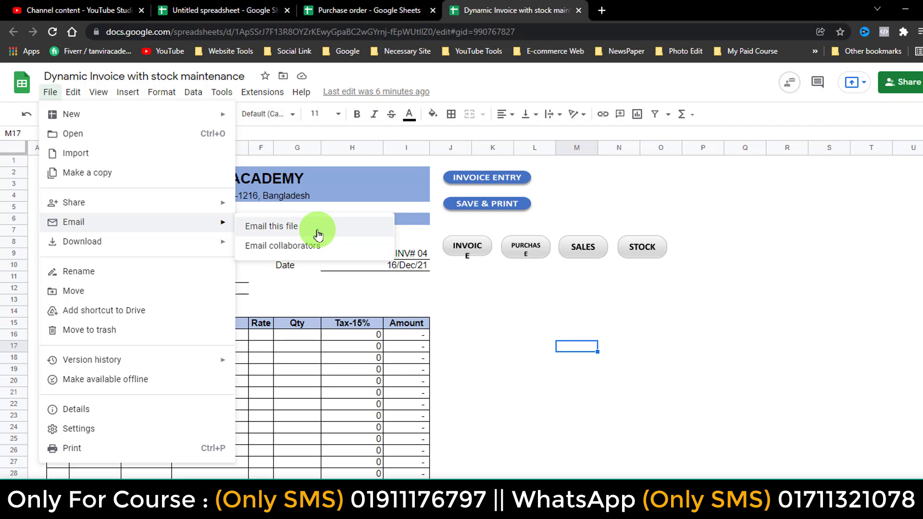
left_click(306, 227)
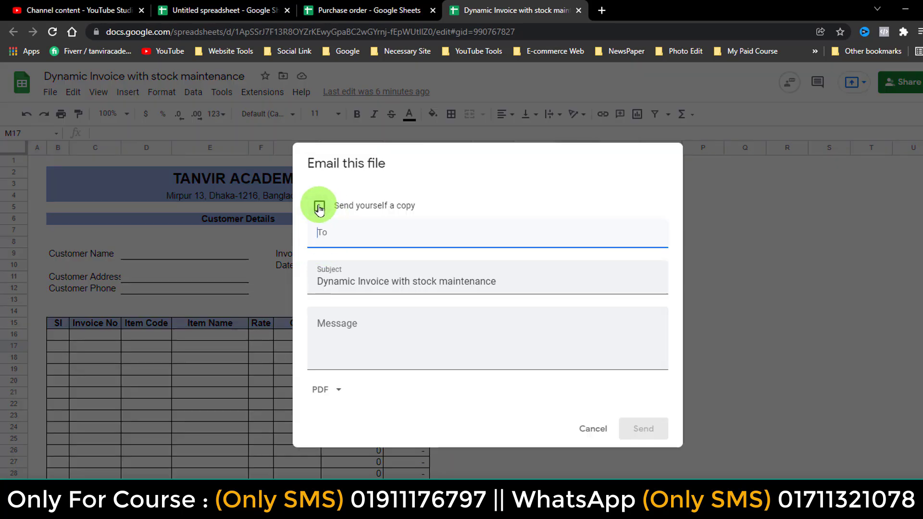
left_click(319, 206)
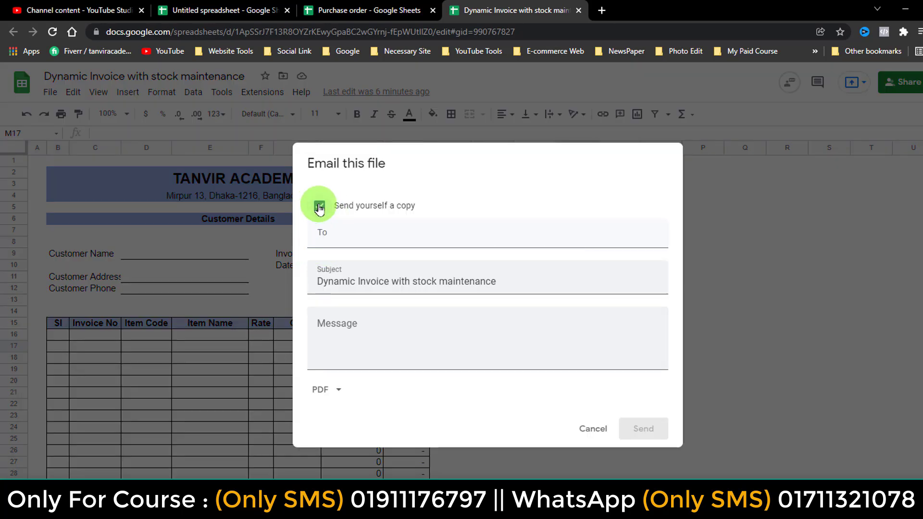
left_click(333, 239)
left_click(355, 264)
left_click(371, 322)
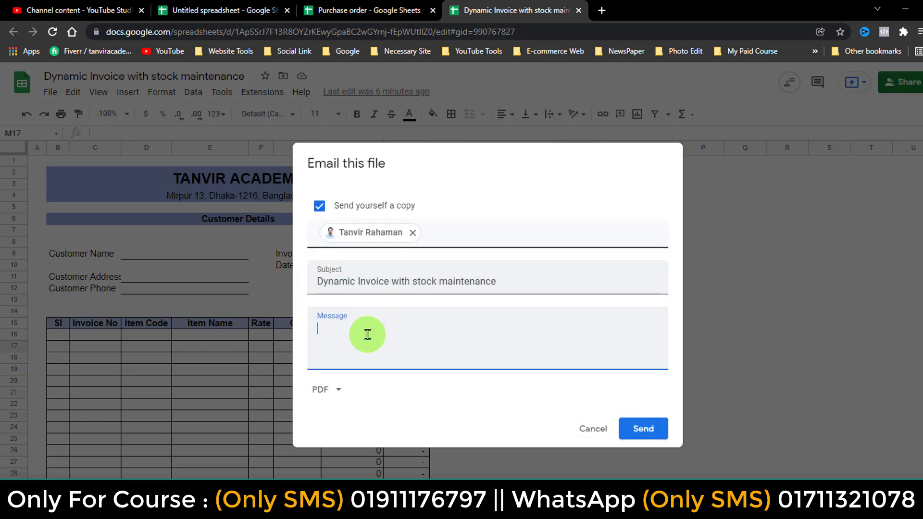
Step: Check the attachment formats, keep PDF, and send the email with the message left empty
left_click(339, 390)
left_click(339, 390)
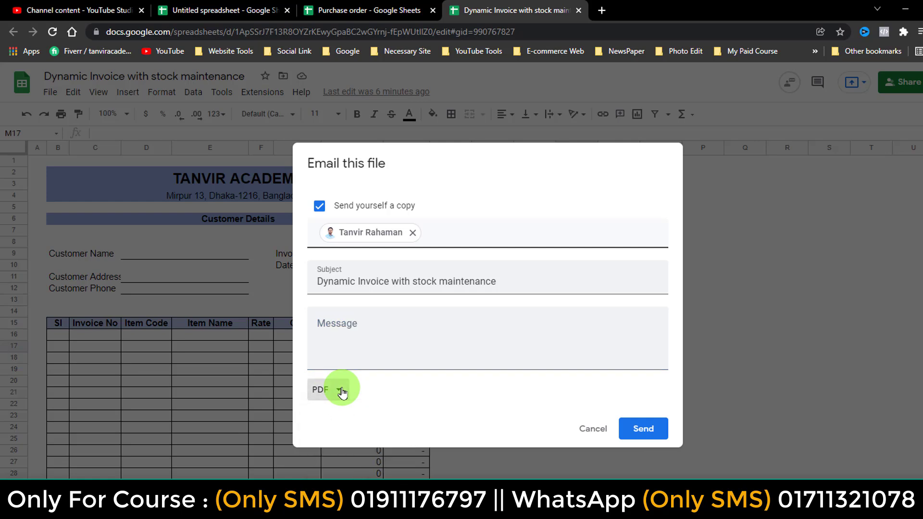
left_click(339, 390)
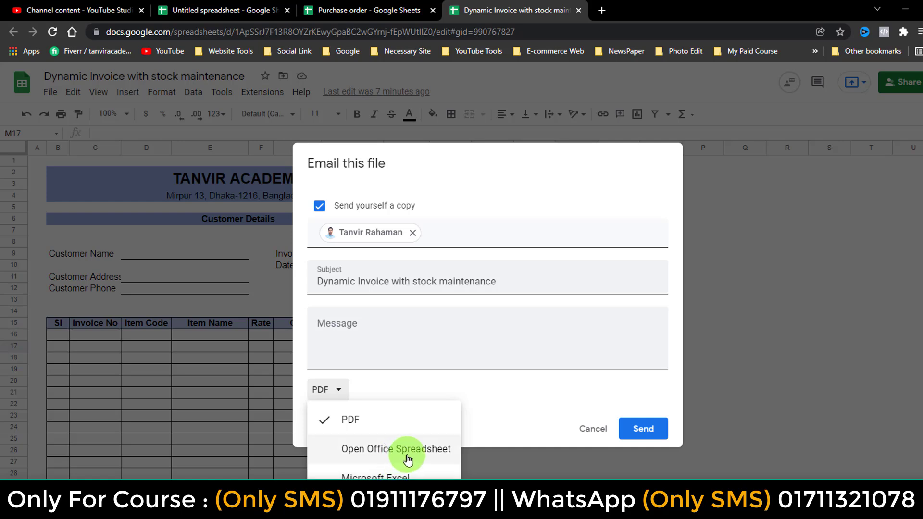
left_click(661, 433)
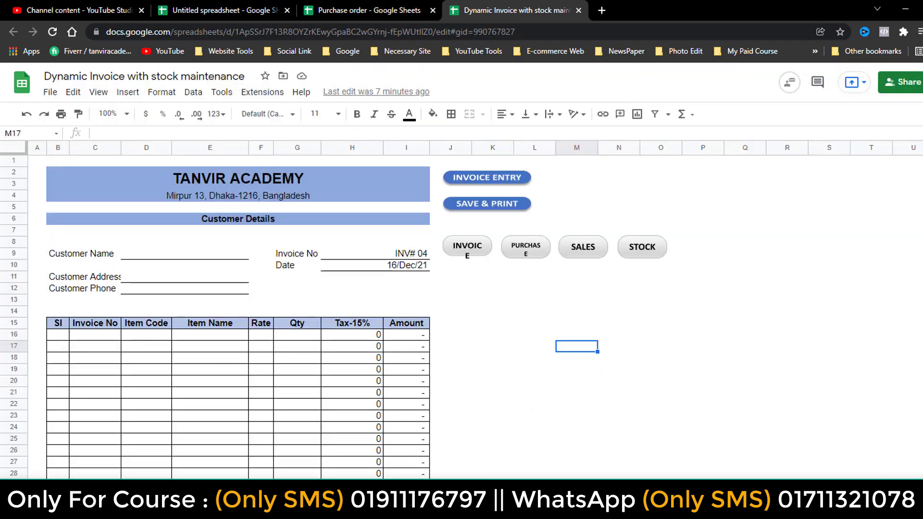
Step: Switch to the recipient's Gmail in Microsoft Edge, refresh the inbox and open the PDF attached to the newest "Dynamic Invoice with stock maintenance" email
left_click(428, 507)
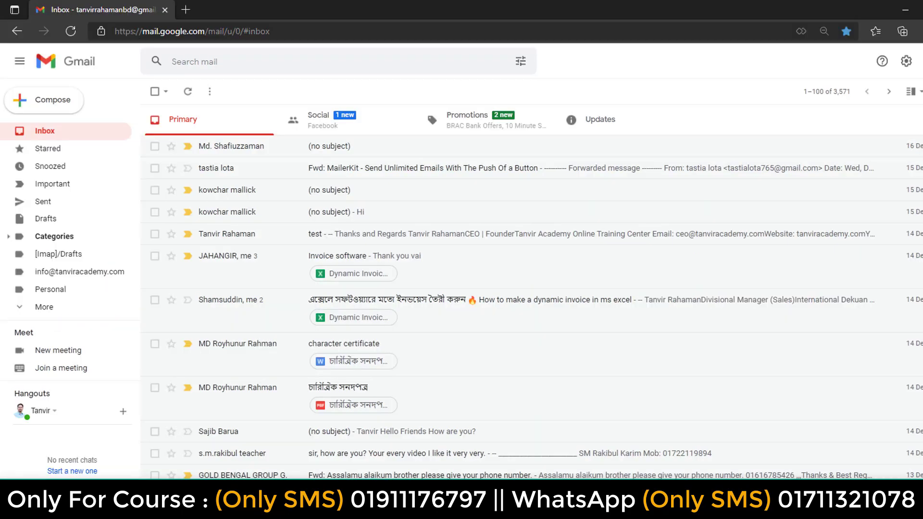
left_click(72, 32)
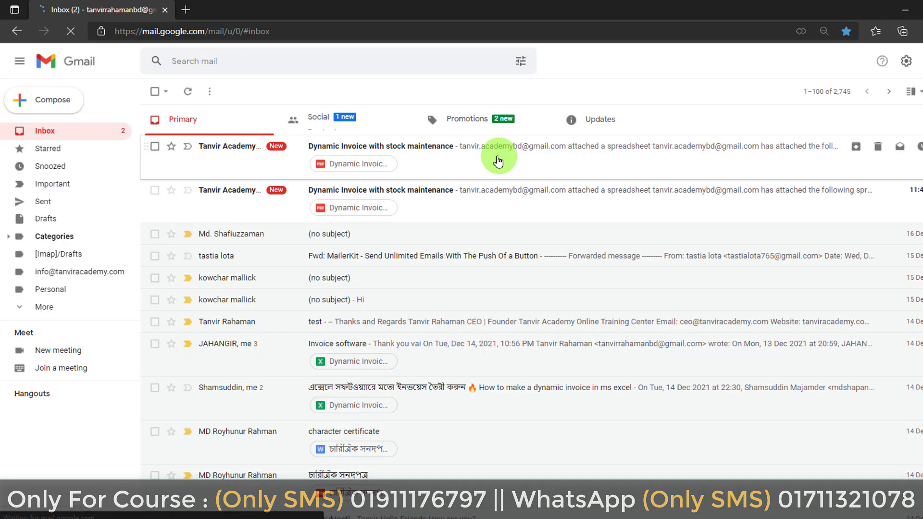
left_click(451, 167)
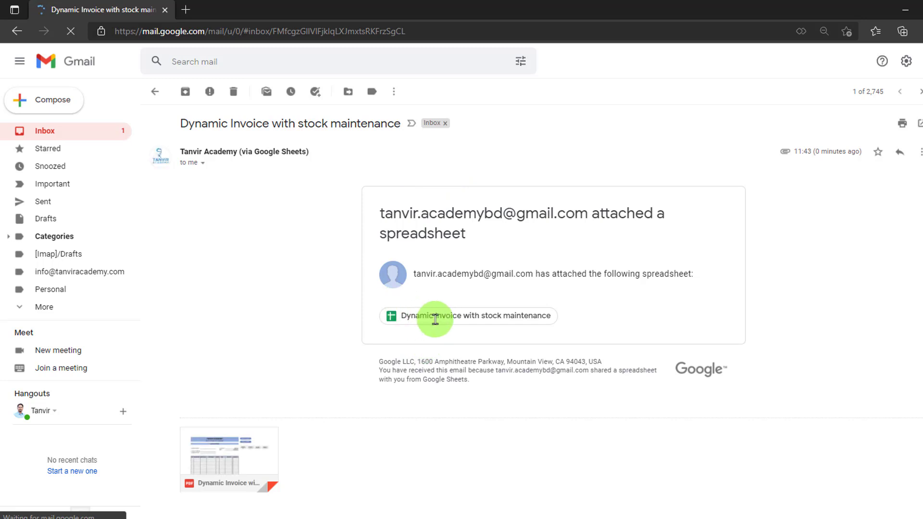
left_click(243, 457)
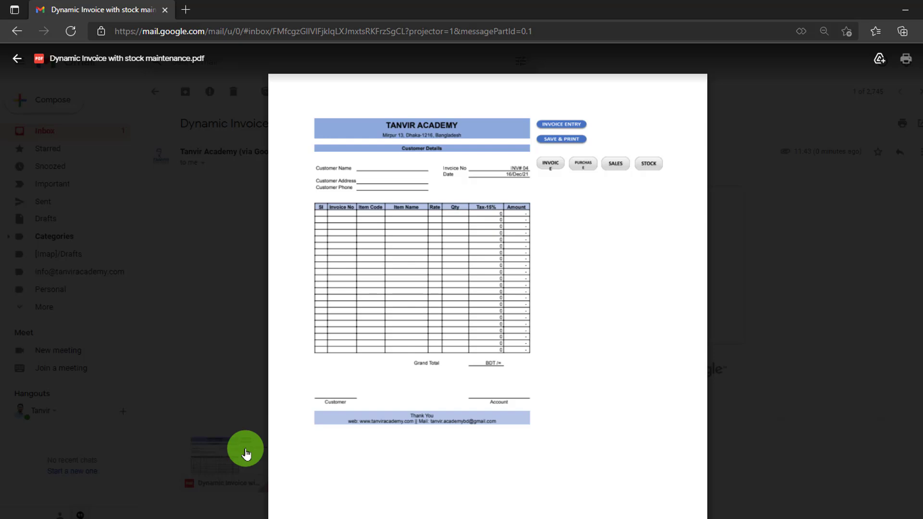
Step: Look through the pages of the attached invoice PDF, close the preview and return to the spreadsheet in Google Sheets
scroll(419, 308, "down", 12)
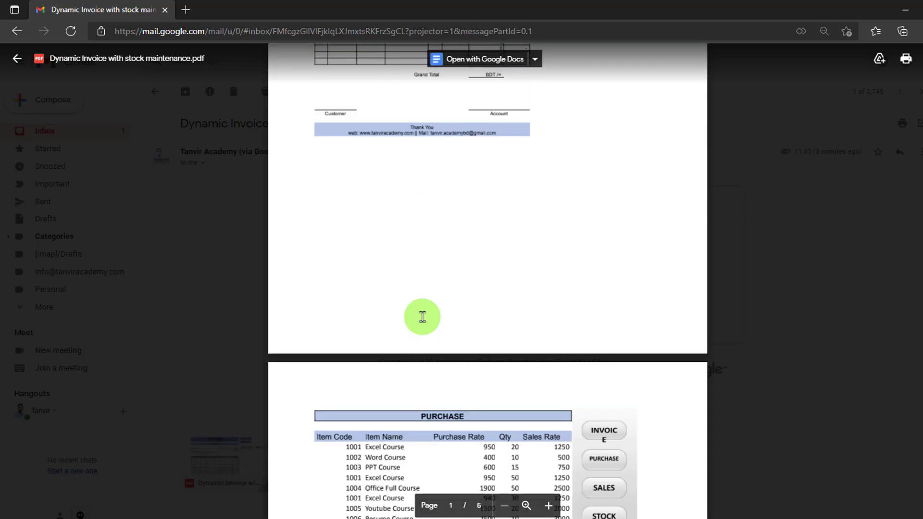
scroll(422, 318, "down", 15)
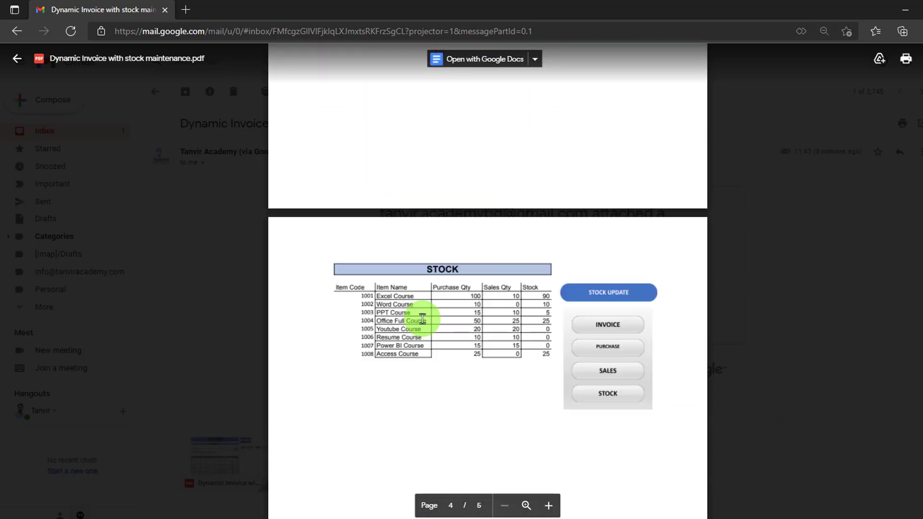
scroll(422, 318, "up", 10)
scroll(422, 318, "down", 12)
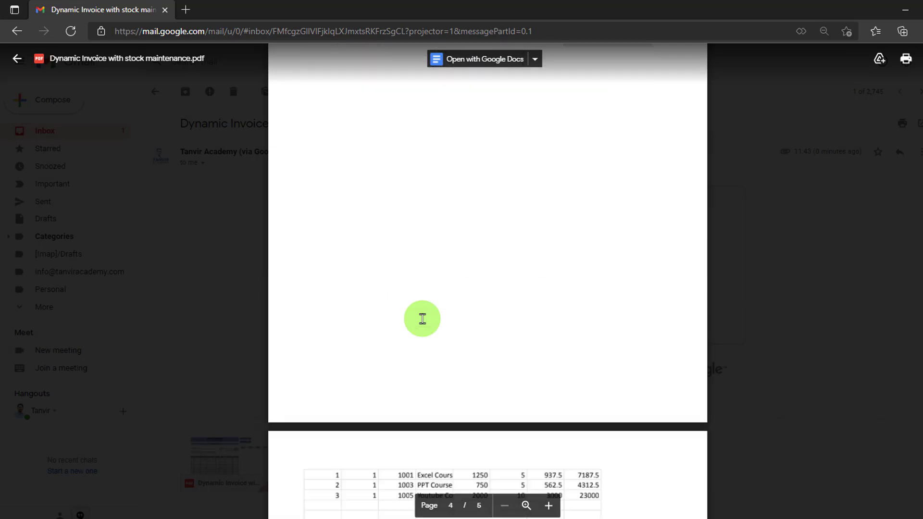
scroll(422, 319, "up", 20)
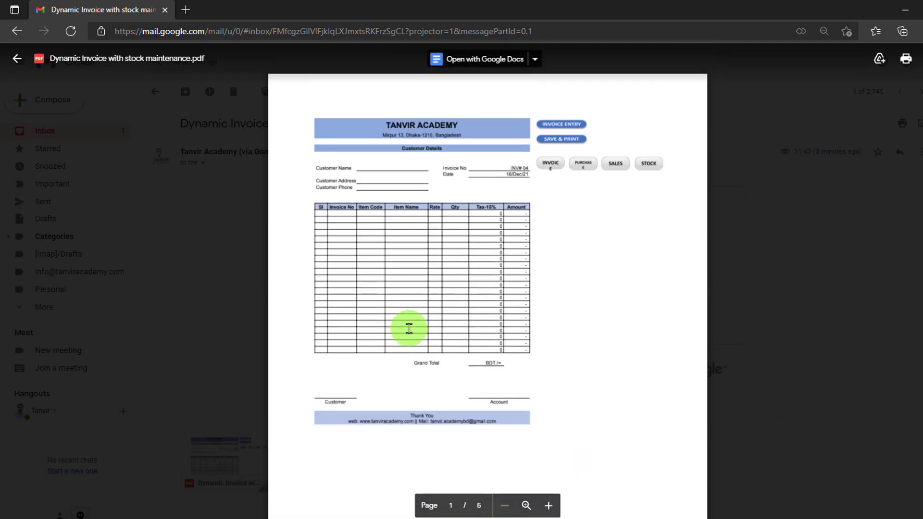
scroll(409, 328, "down", 20)
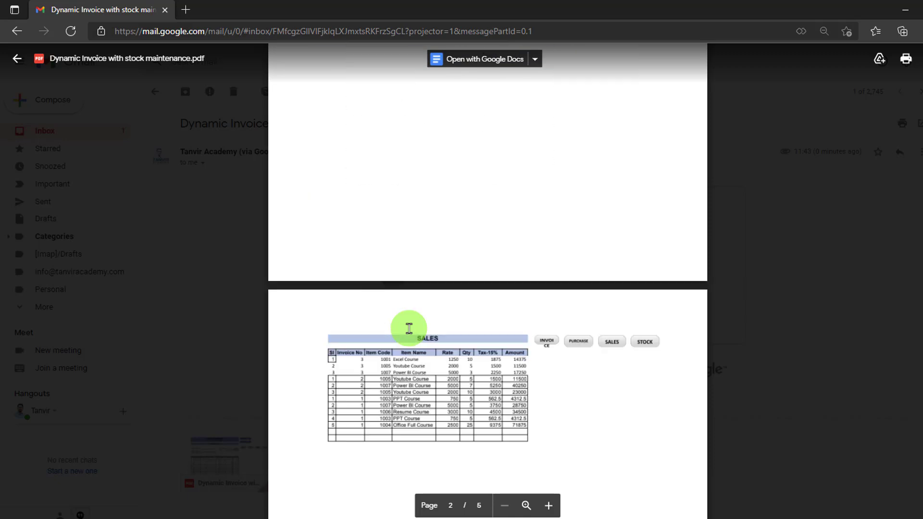
left_click(163, 234)
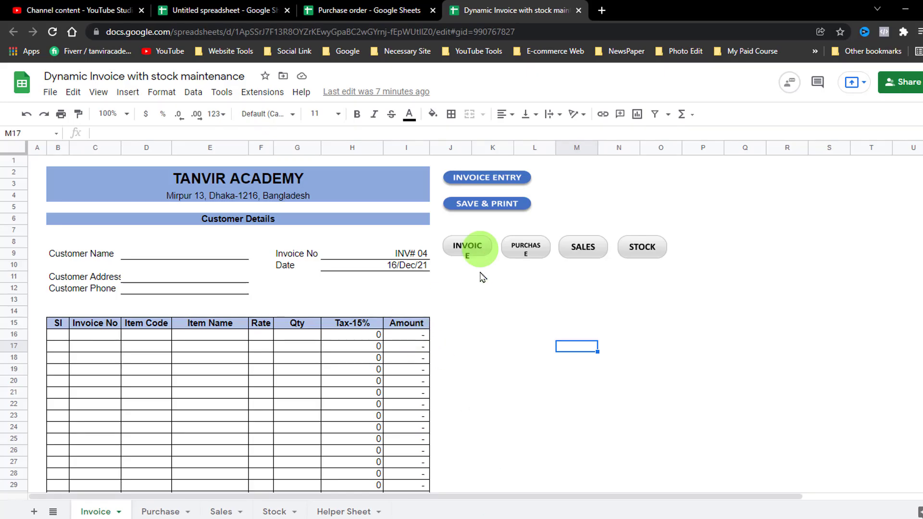
Step: Review the file formats offered for downloading the spreadsheet without choosing one
left_click(493, 346)
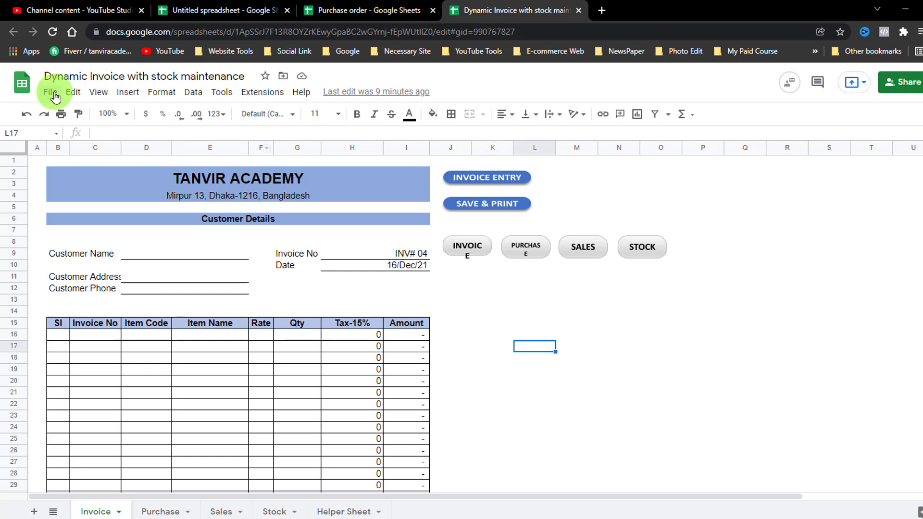
left_click(50, 92)
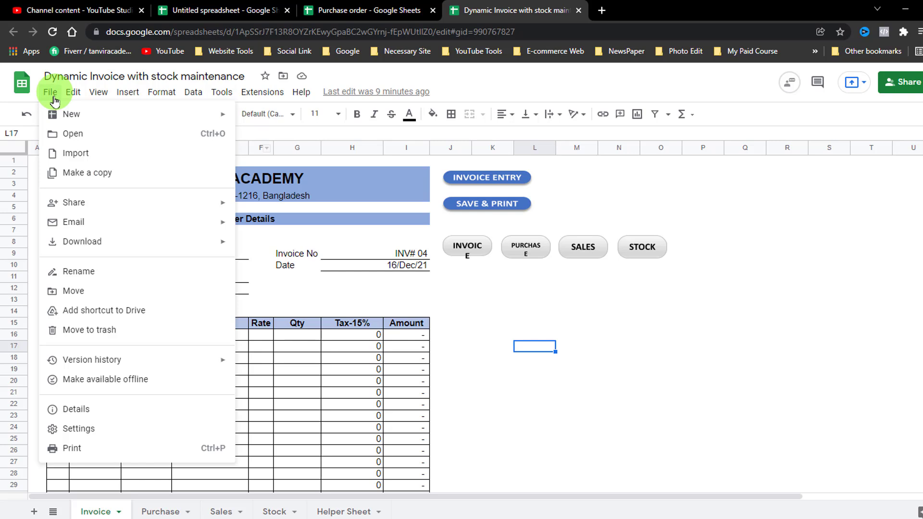
mouse_move(193, 247)
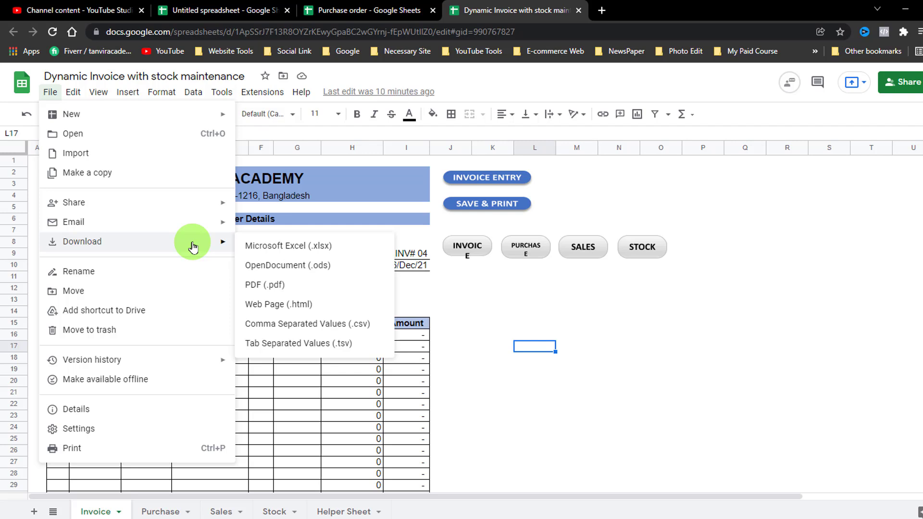
left_click(657, 300)
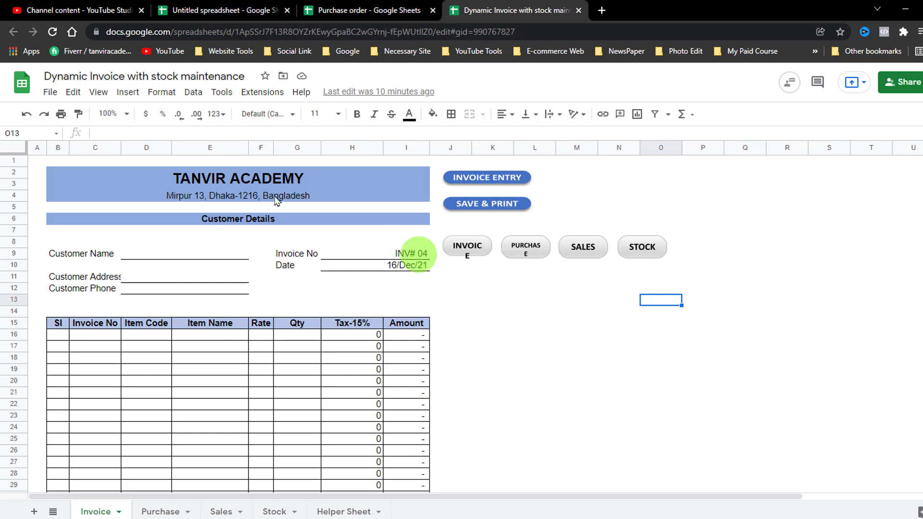
left_click(52, 94)
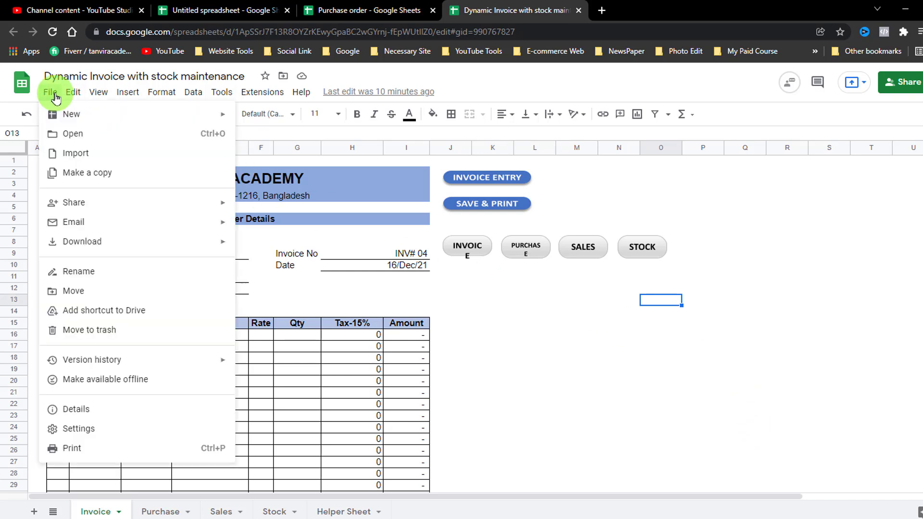
mouse_move(79, 238)
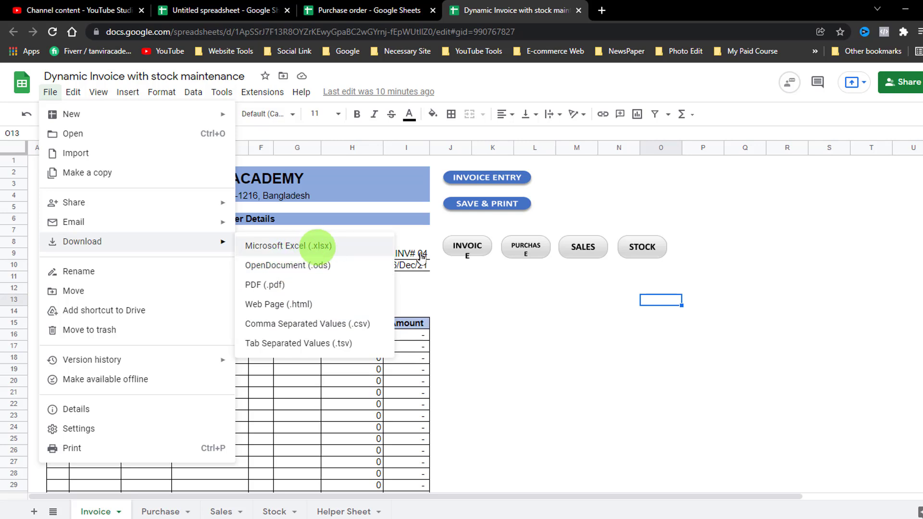
left_click(592, 326)
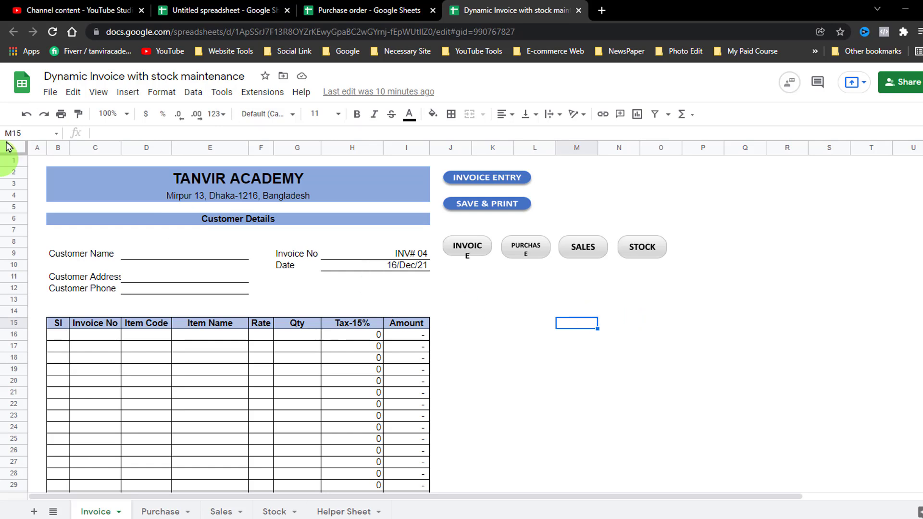
Step: Download the spreadsheet in Microsoft Excel (.xlsx) format
left_click(45, 92)
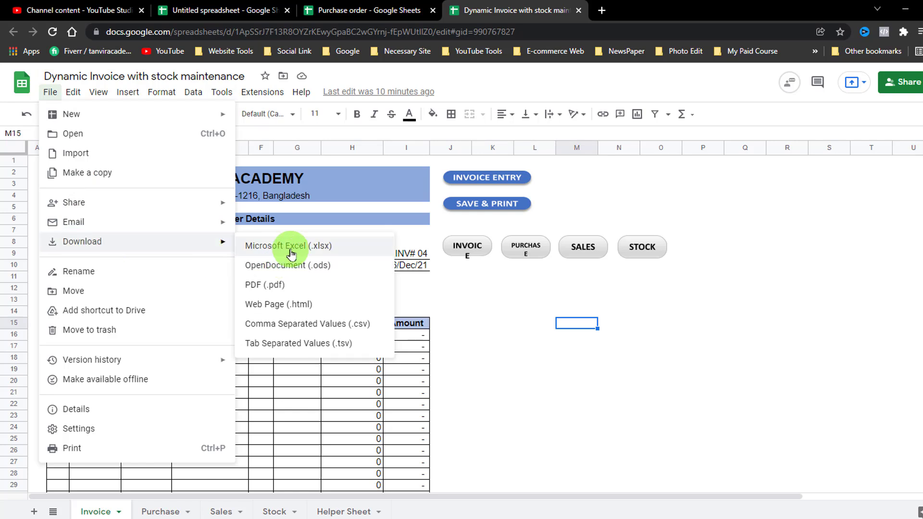
left_click(291, 253)
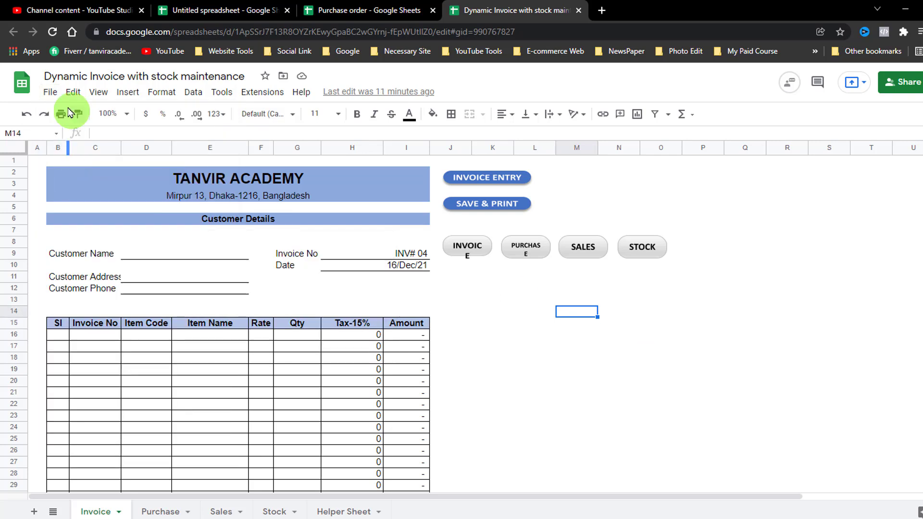
left_click(56, 95)
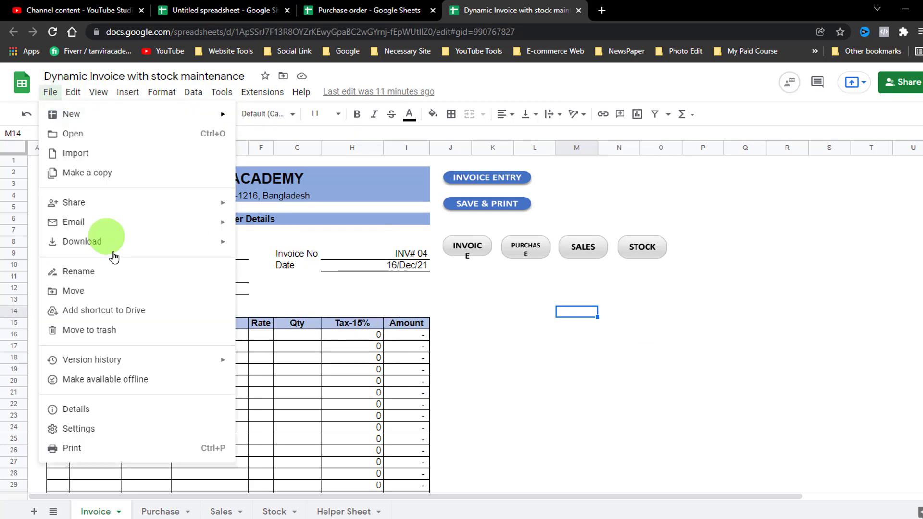
left_click(574, 402)
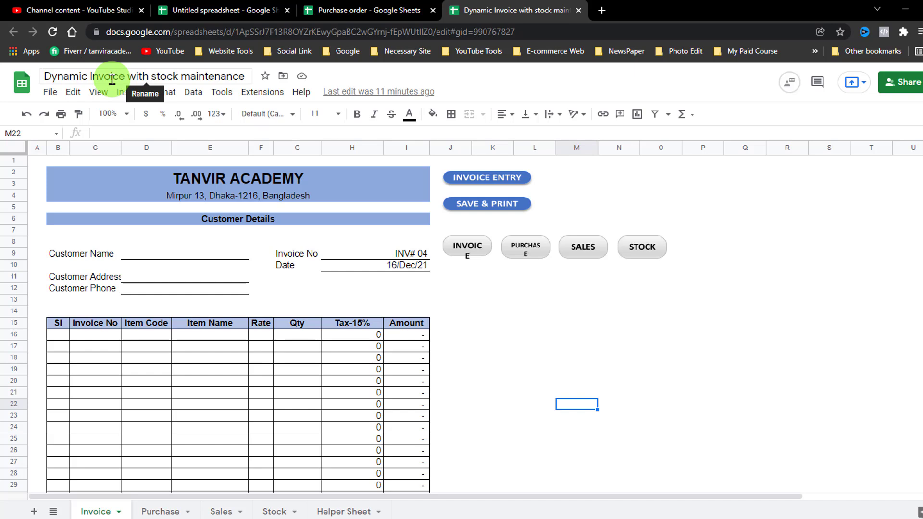
Step: Start moving the spreadsheet to the Tanvir_Academy_Practice_File folder in My Drive, but close the dialog without moving it
left_click(48, 92)
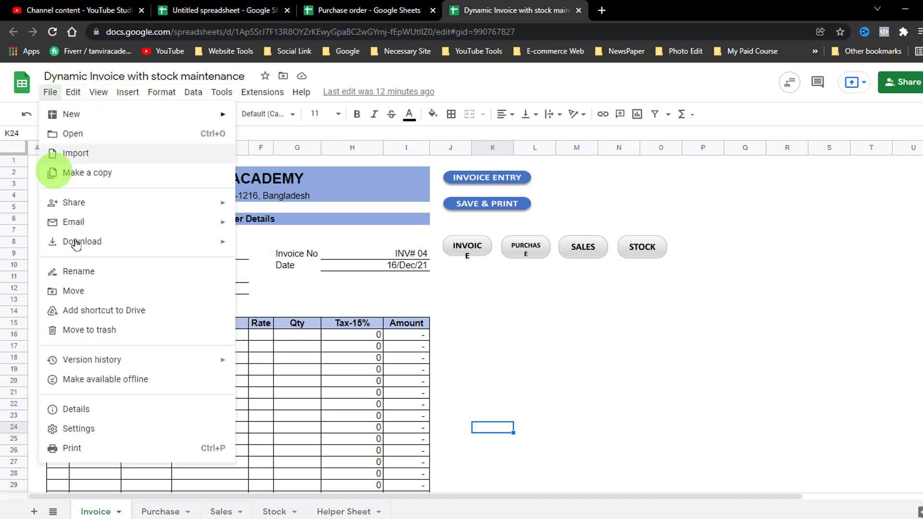
left_click(77, 291)
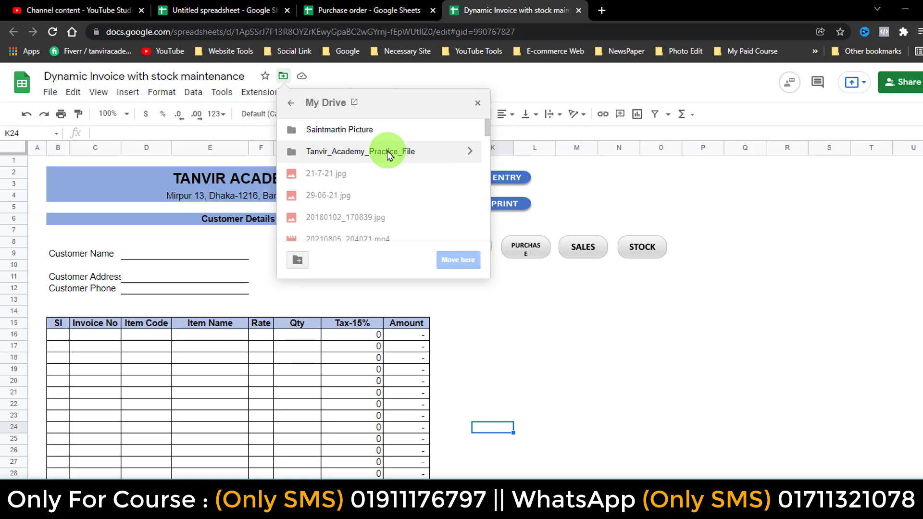
left_click(389, 156)
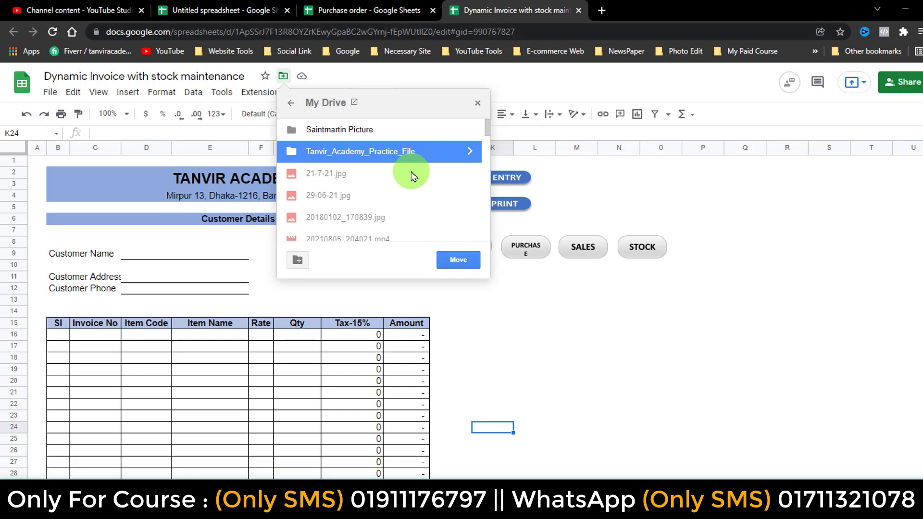
left_click(477, 103)
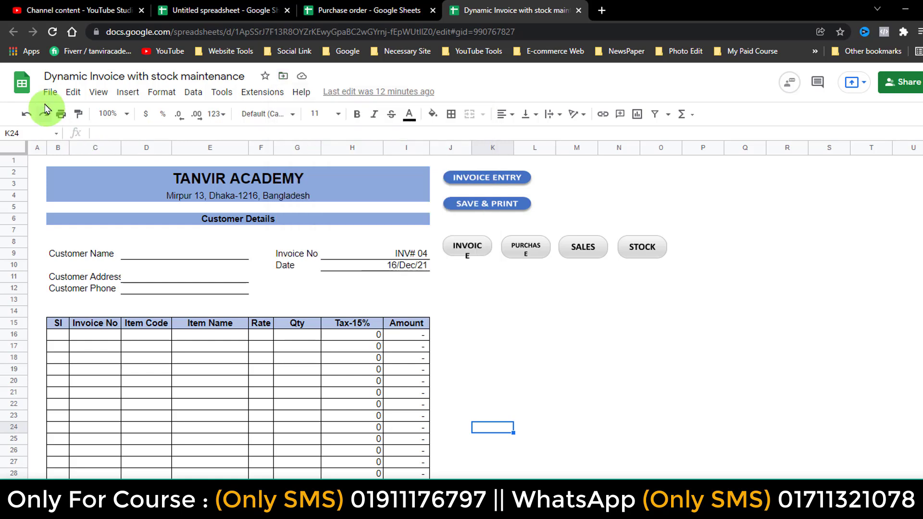
left_click(50, 92)
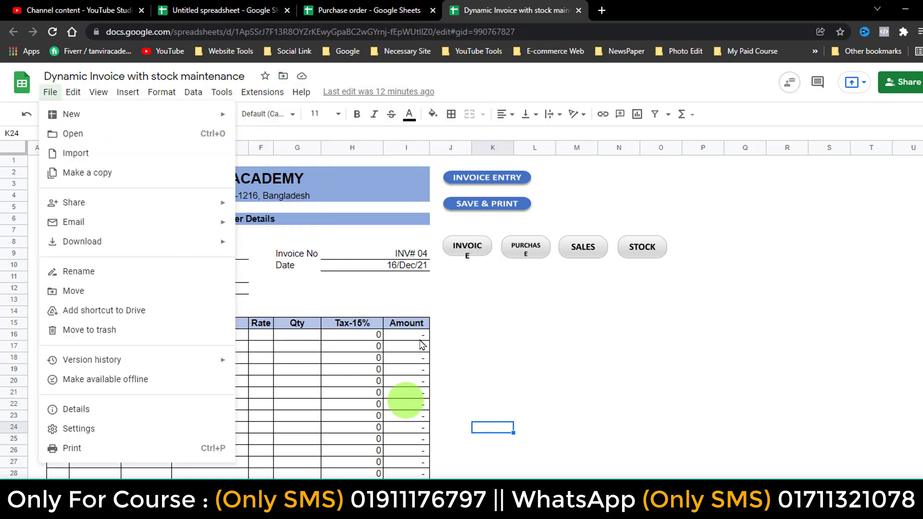
left_click(576, 346)
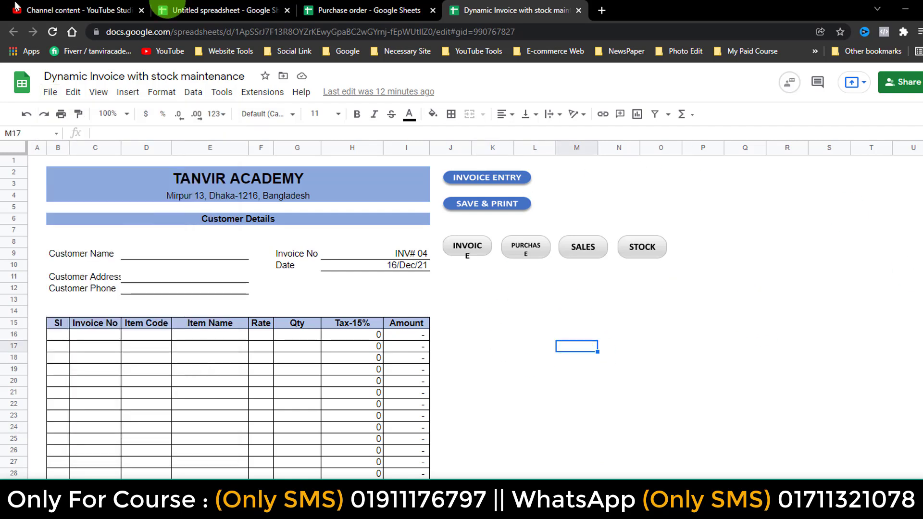
Step: Check the spreadsheet's document details, including location, owner and modification and creation times, and close them
left_click(50, 92)
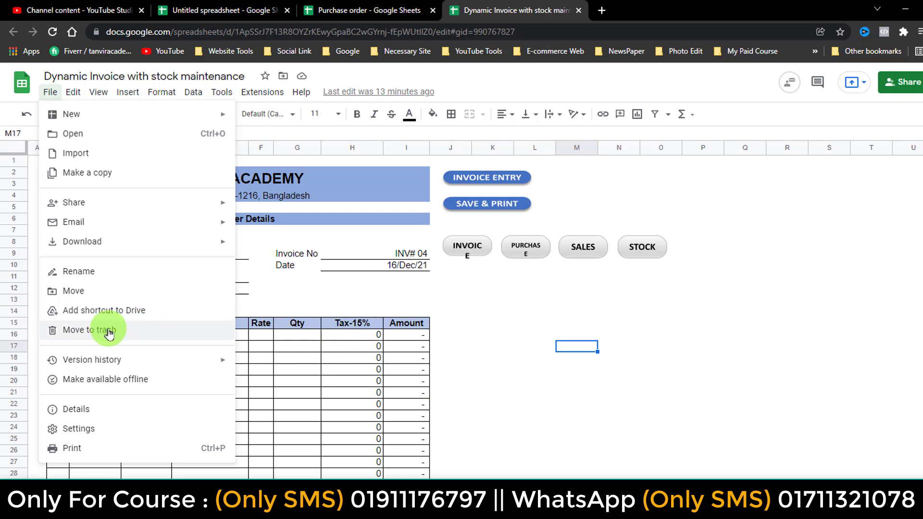
mouse_move(176, 365)
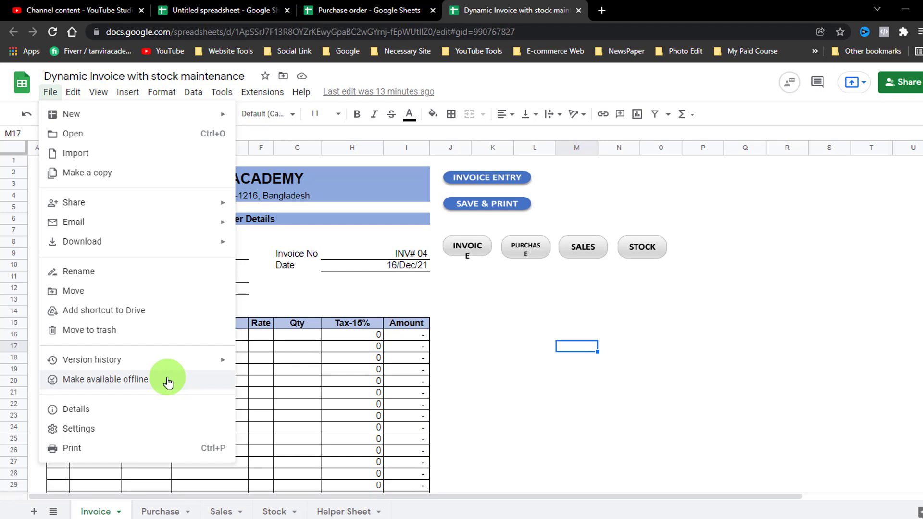
left_click(129, 410)
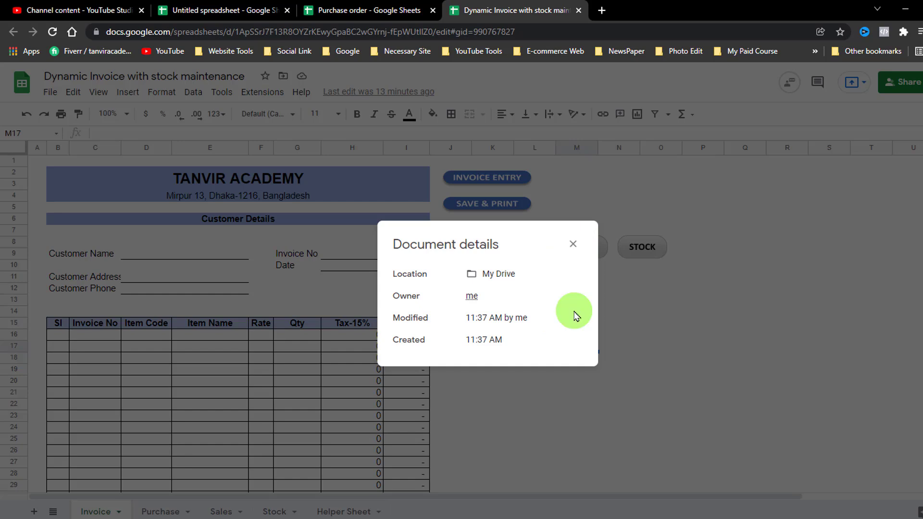
left_click(572, 244)
Step: Review the spreadsheet's general settings for locale, time zone and display language, and close them without saving
left_click(51, 94)
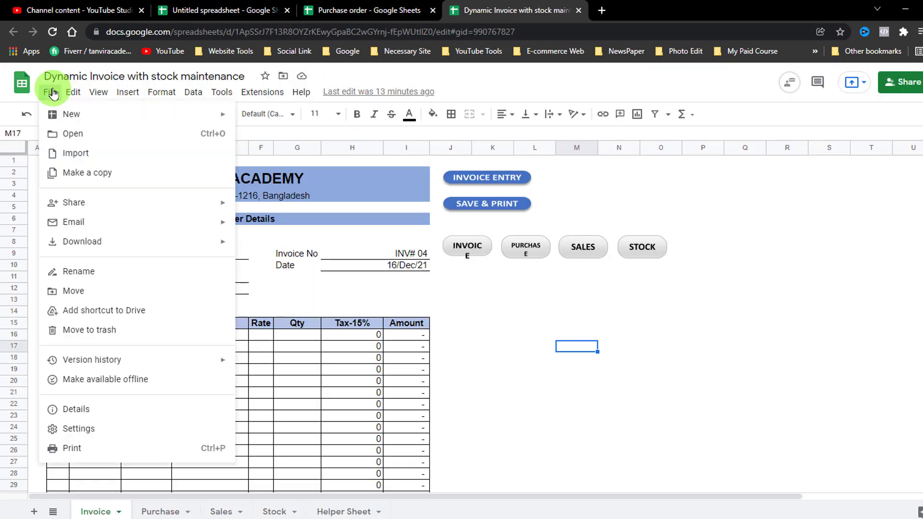
left_click(100, 435)
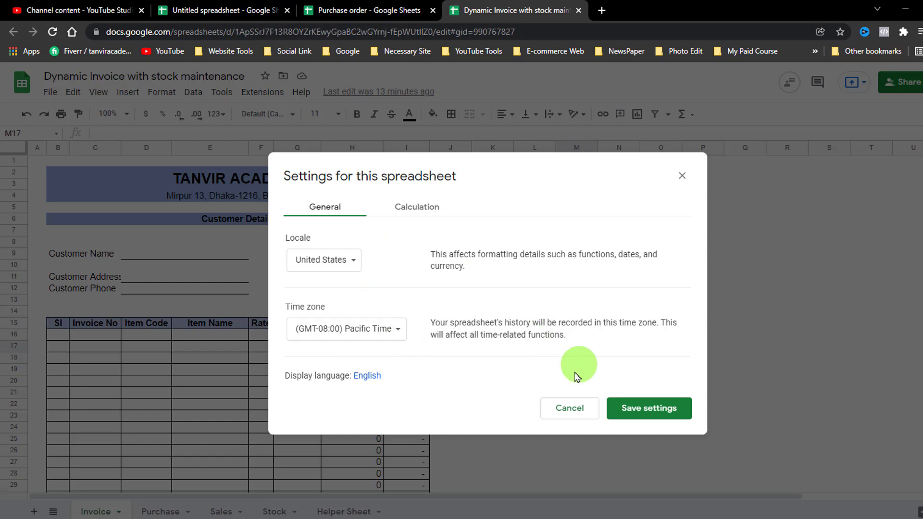
left_click(682, 175)
left_click(46, 95)
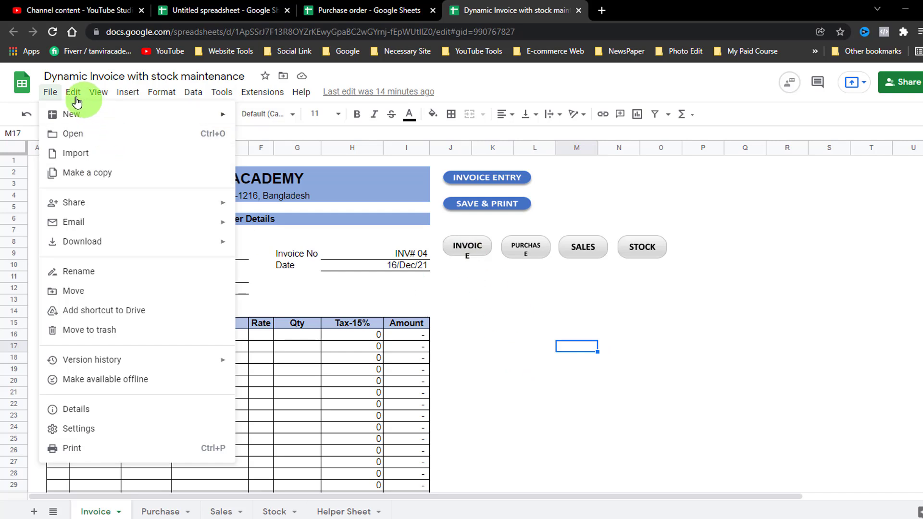
left_click(50, 91)
left_click(49, 92)
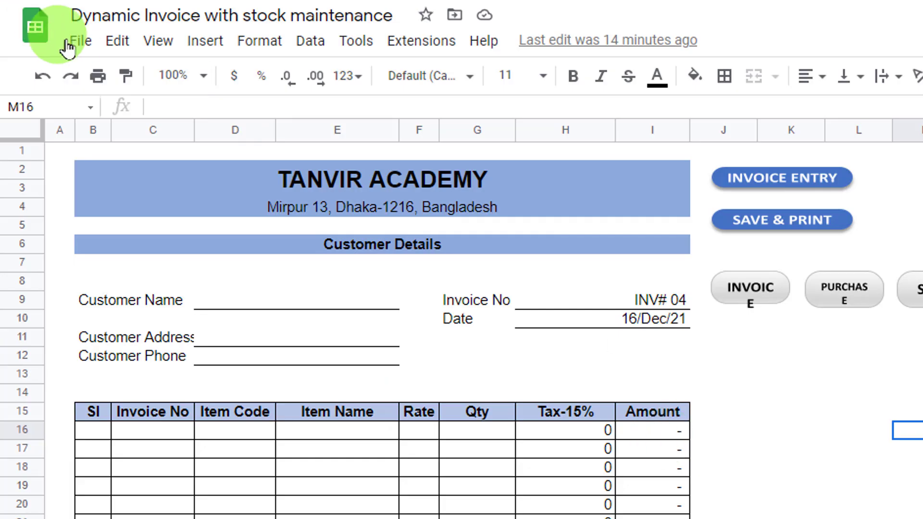
left_click(83, 39)
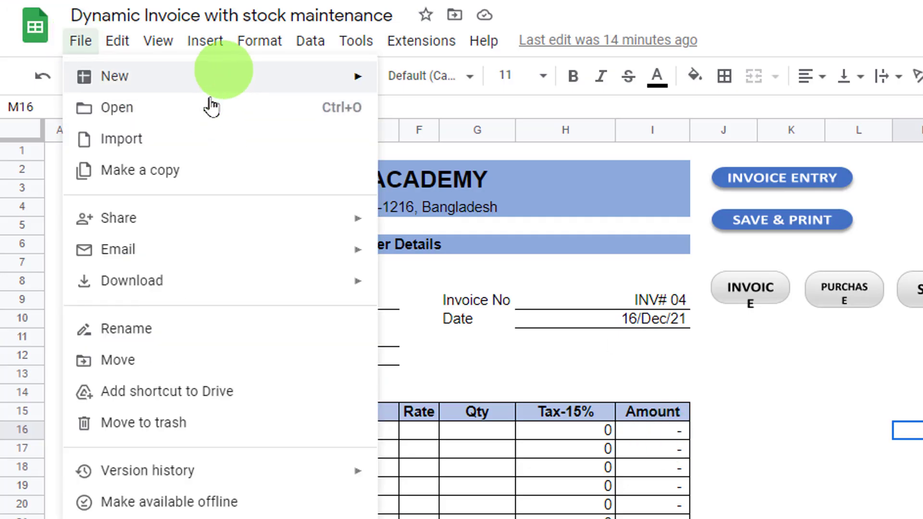
mouse_move(212, 78)
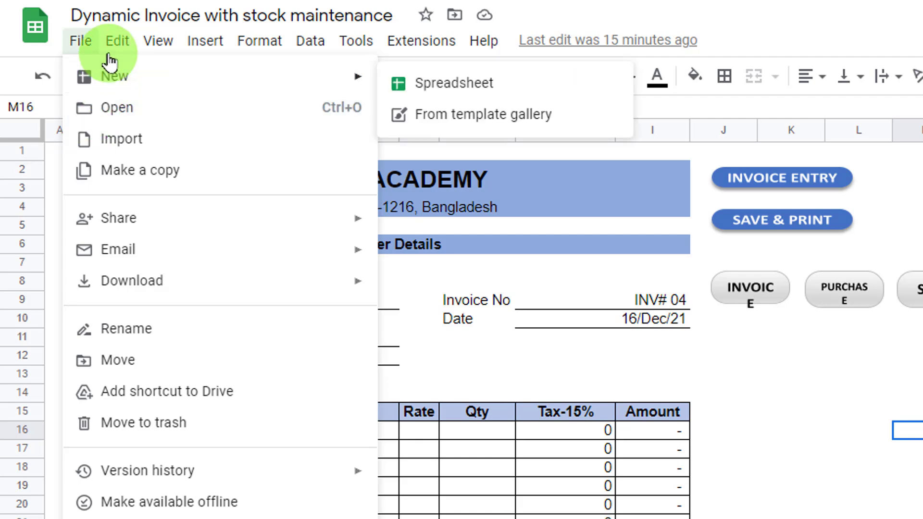
mouse_move(121, 46)
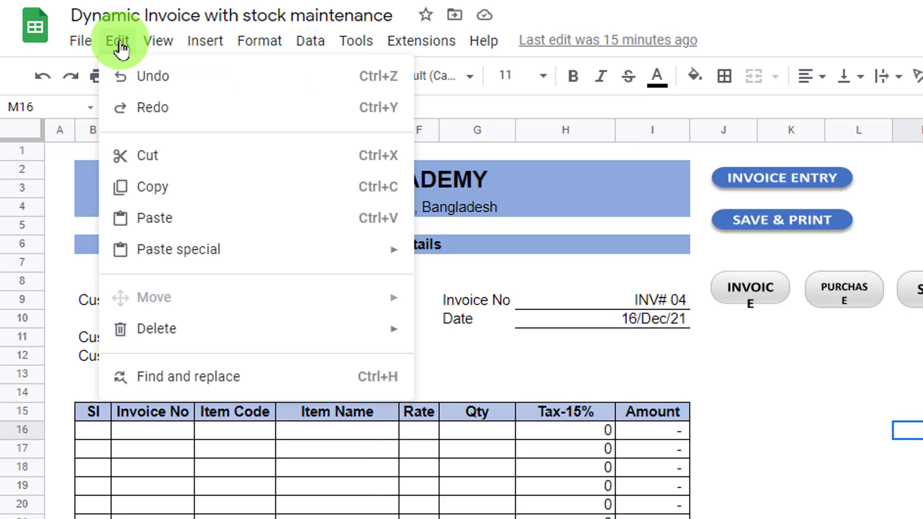
left_click(880, 487)
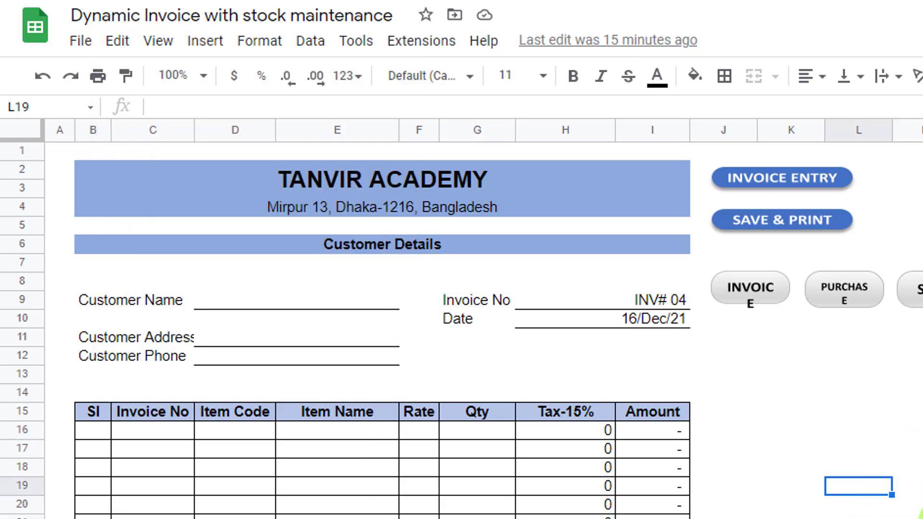